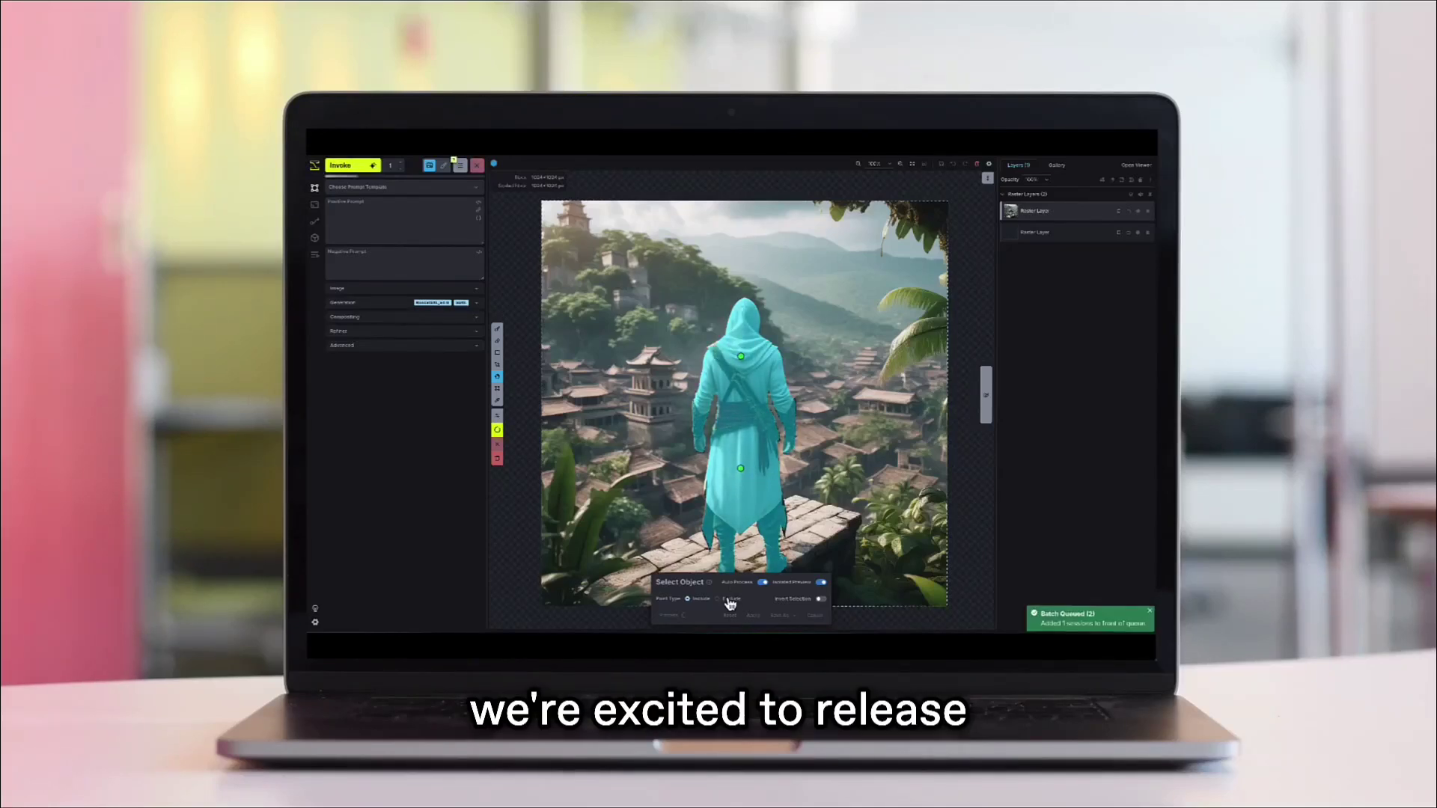
Step: Exclude a village spot left of the figure, include its shoulder and upper back, and process the mask
left_click(718, 599)
left_click(658, 446)
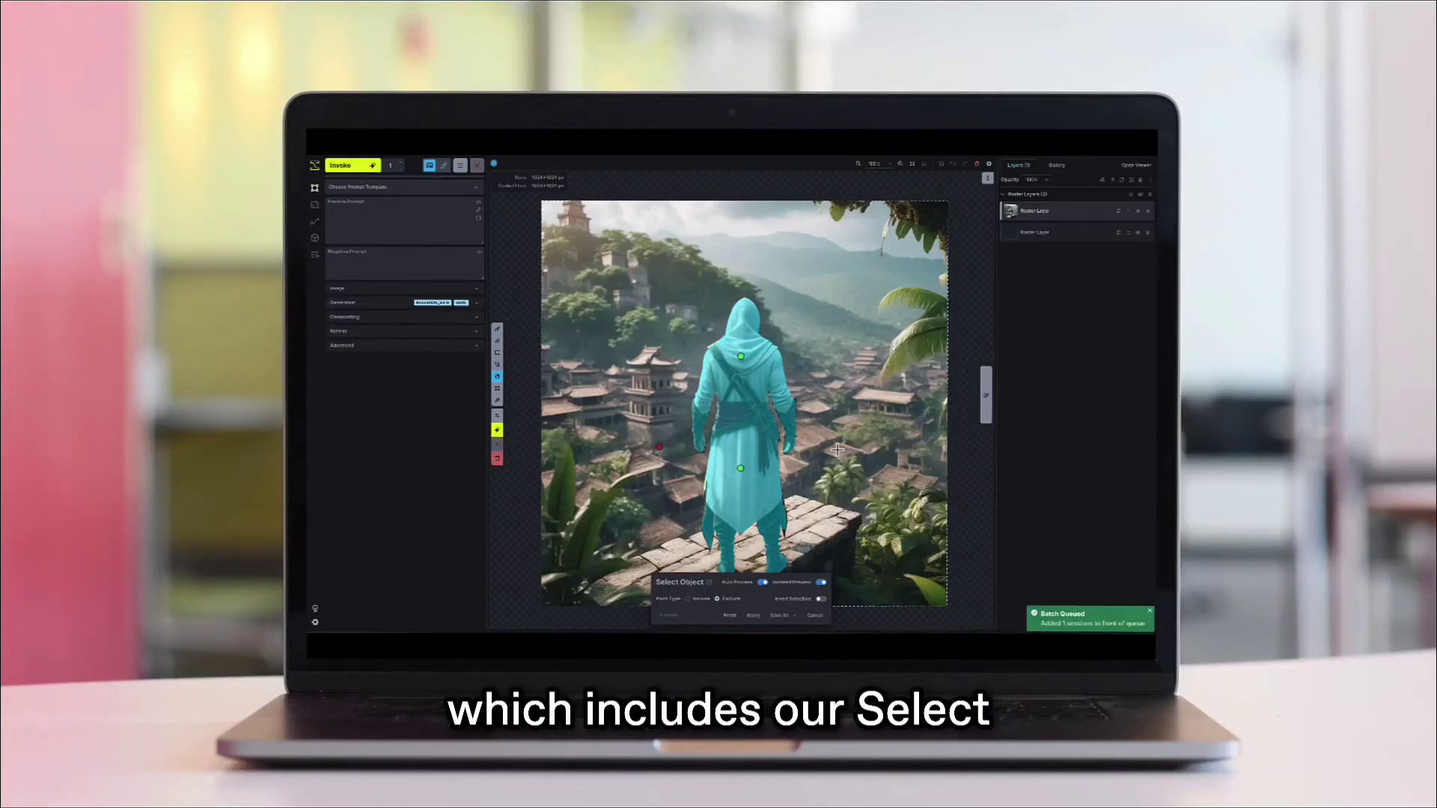
left_click(701, 600)
left_click(713, 376)
left_click(735, 336)
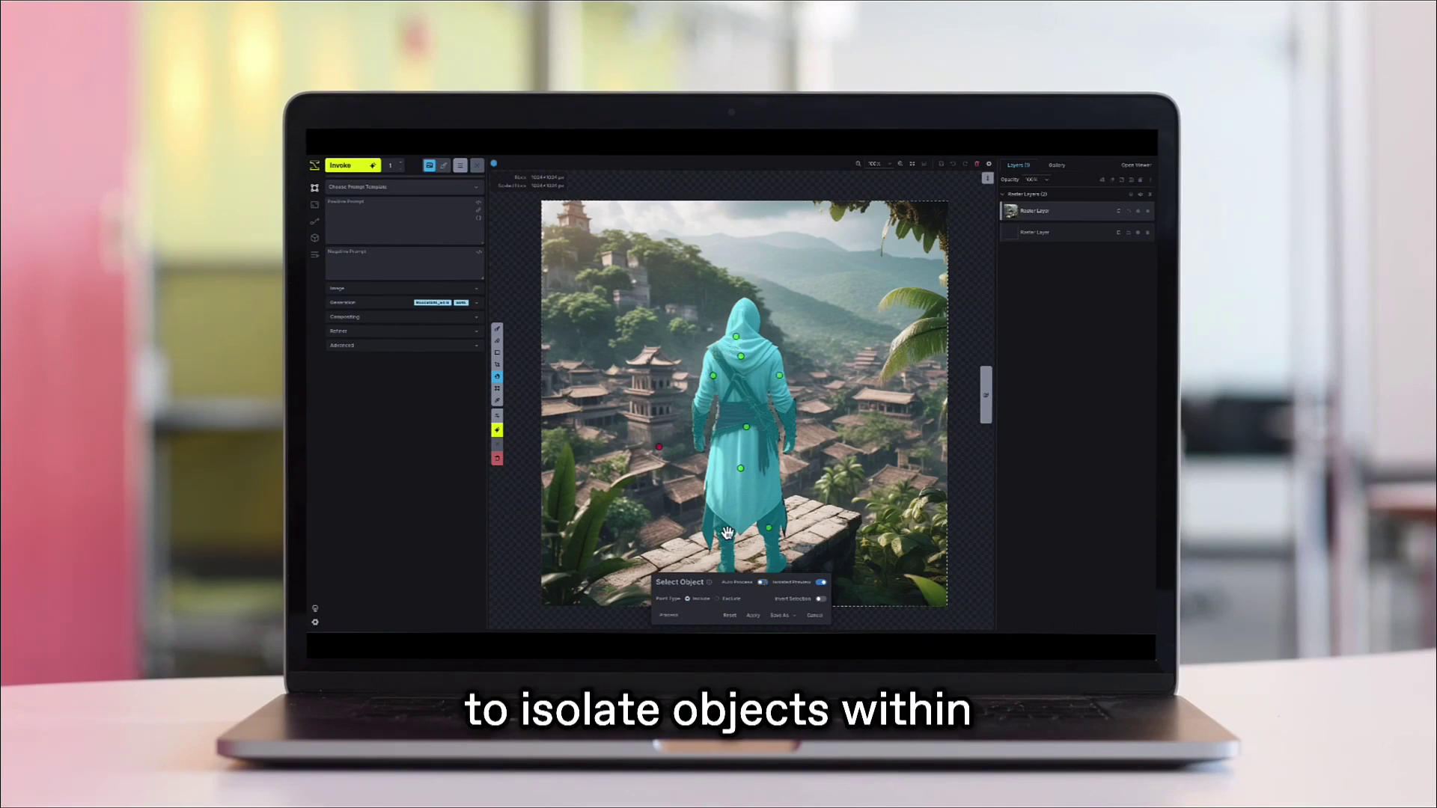
left_click(668, 615)
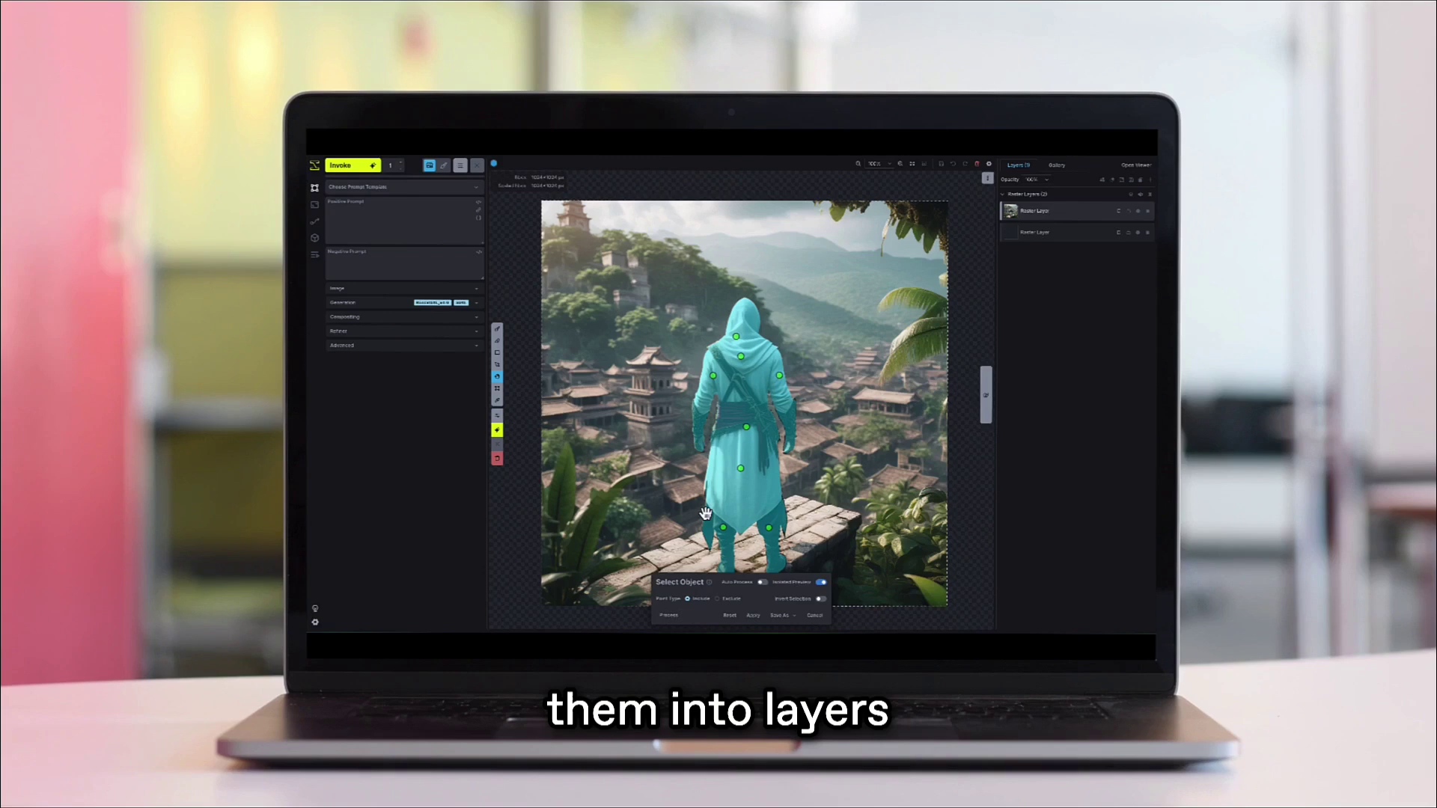
Step: Invert the selection onto the background and save it as a new raster layer
left_click(821, 600)
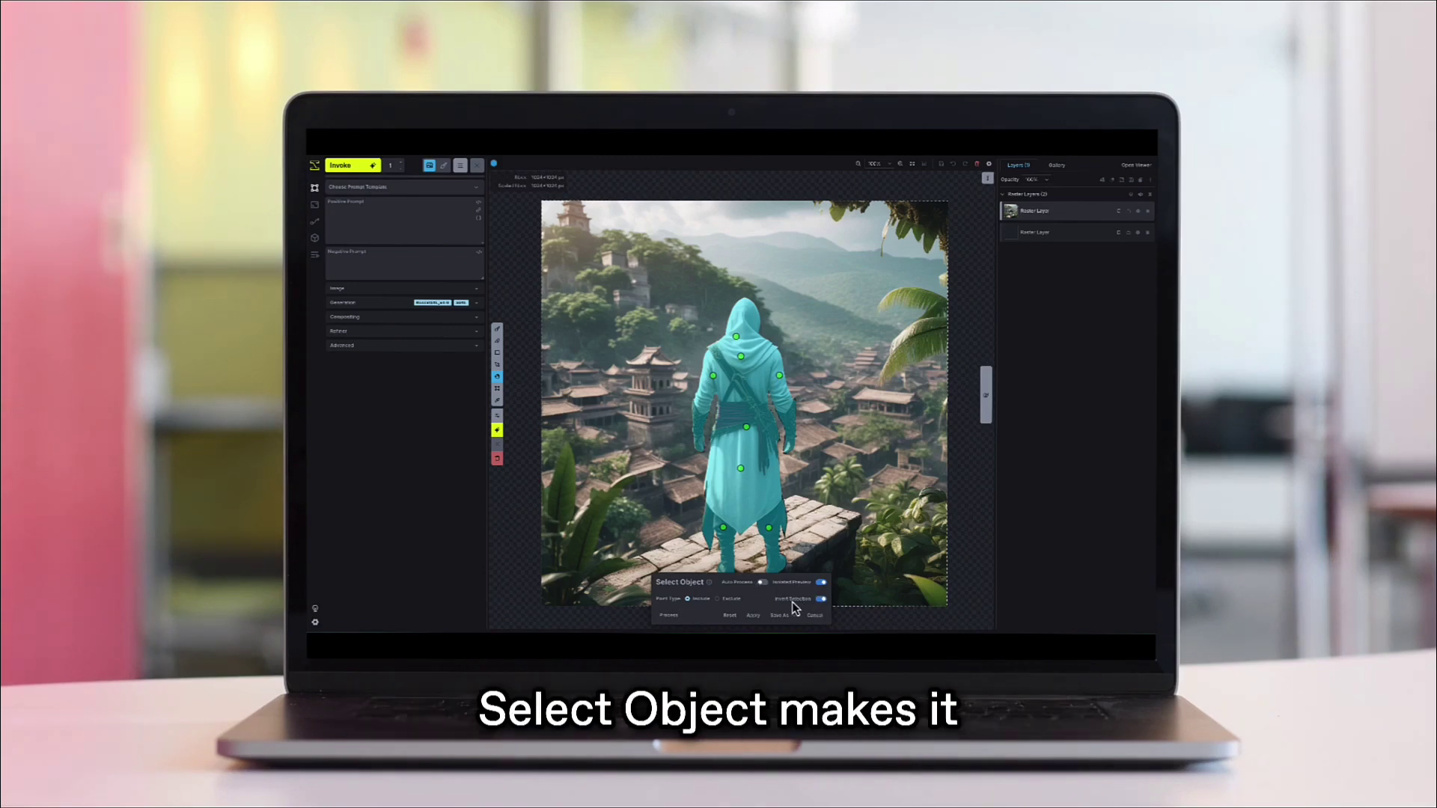
left_click(762, 582)
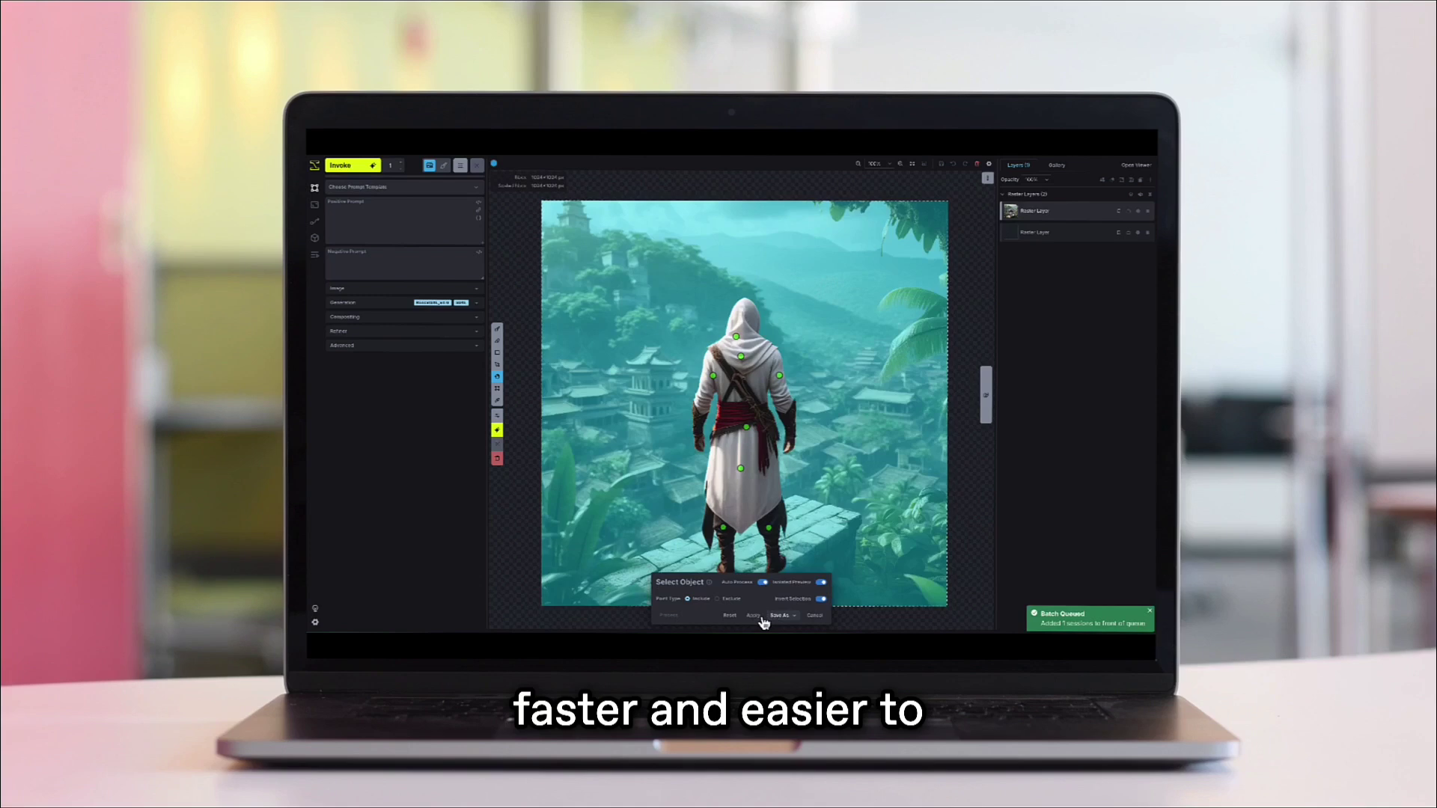
left_click(780, 616)
left_click(785, 599)
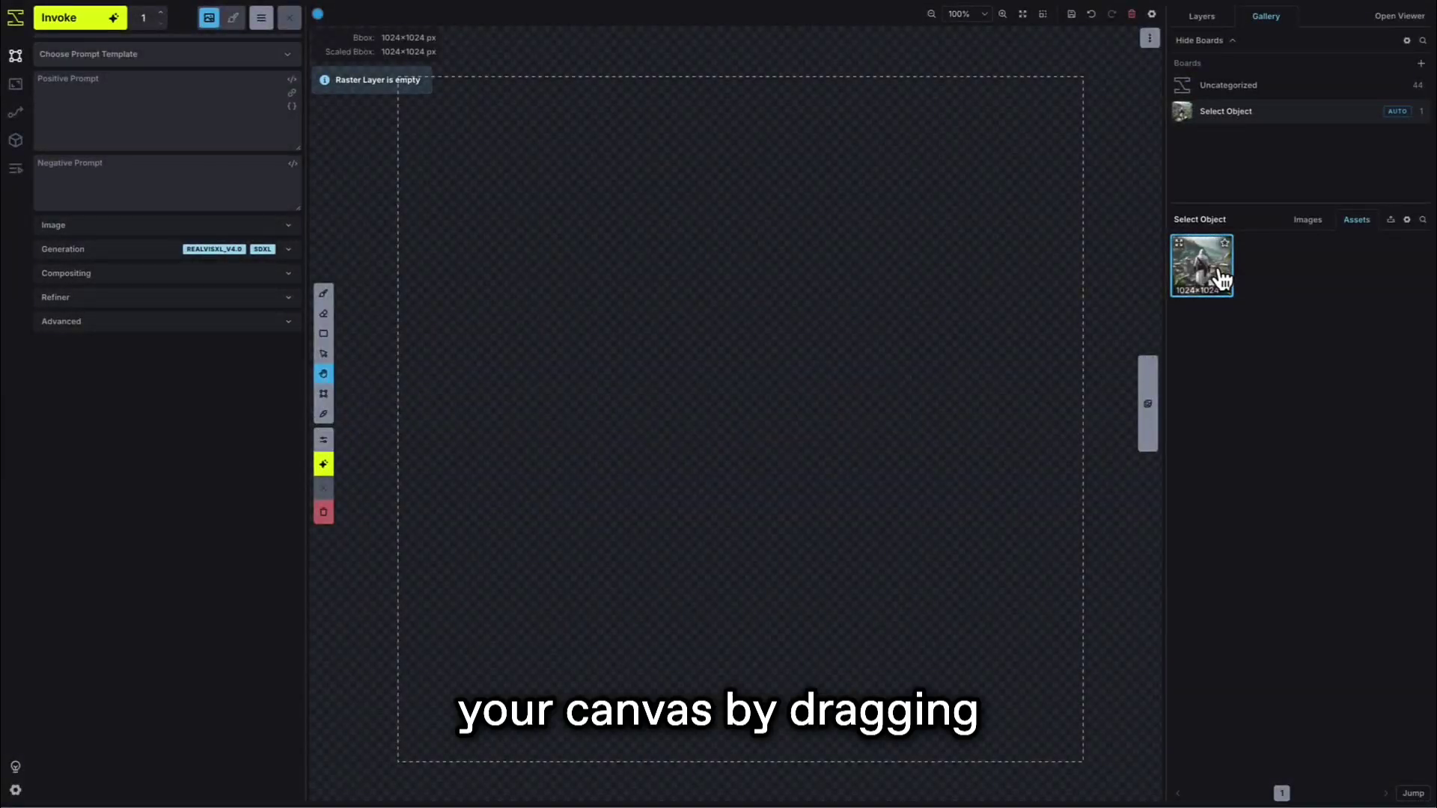
Step: Drag the hooded-figure gallery image onto the canvas and start Select Object on its layer
left_click_drag(1222, 278, 533, 233)
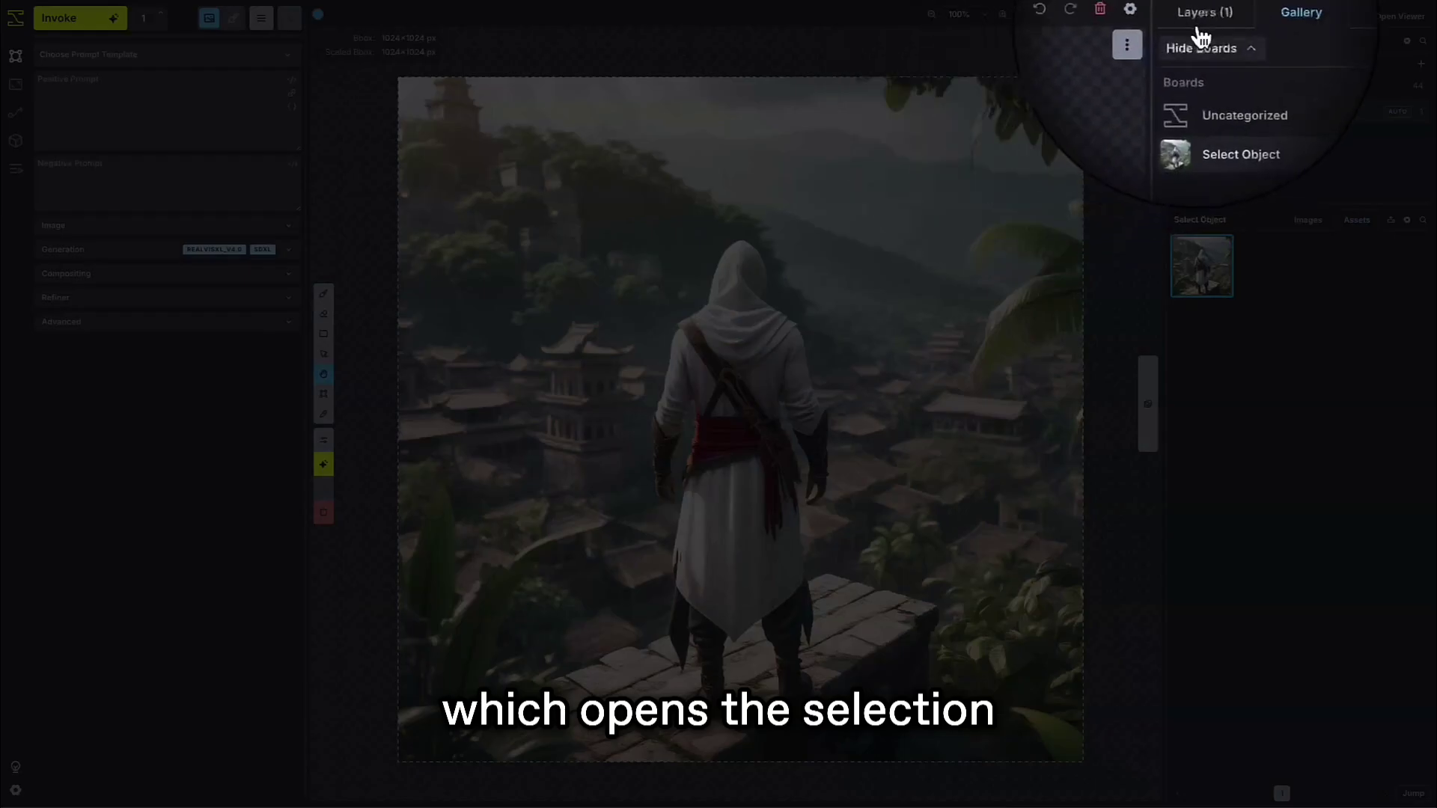
left_click(1201, 17)
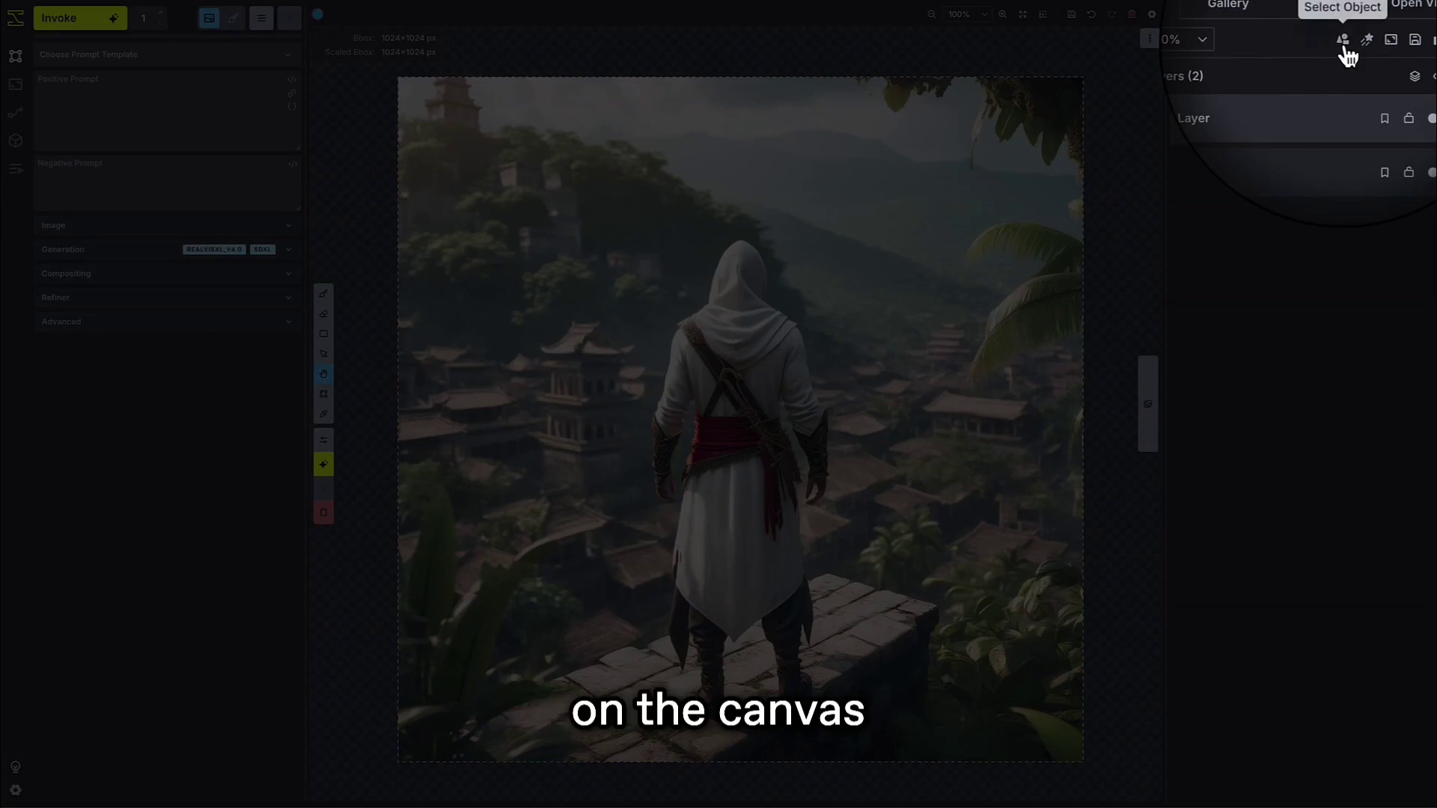
left_click(1343, 41)
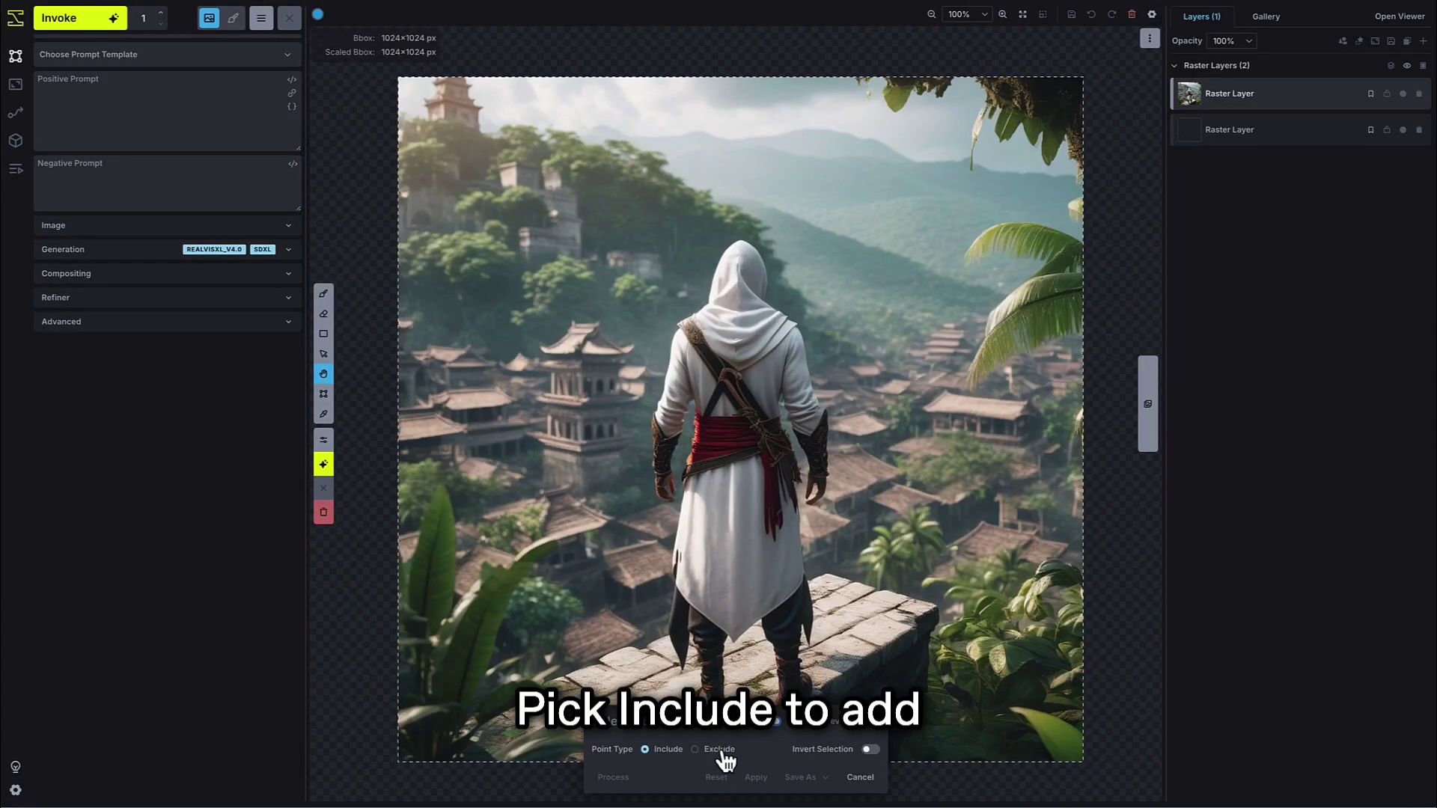
Step: Include the figure's upper back and robe, and exclude the village to its left
left_click(734, 339)
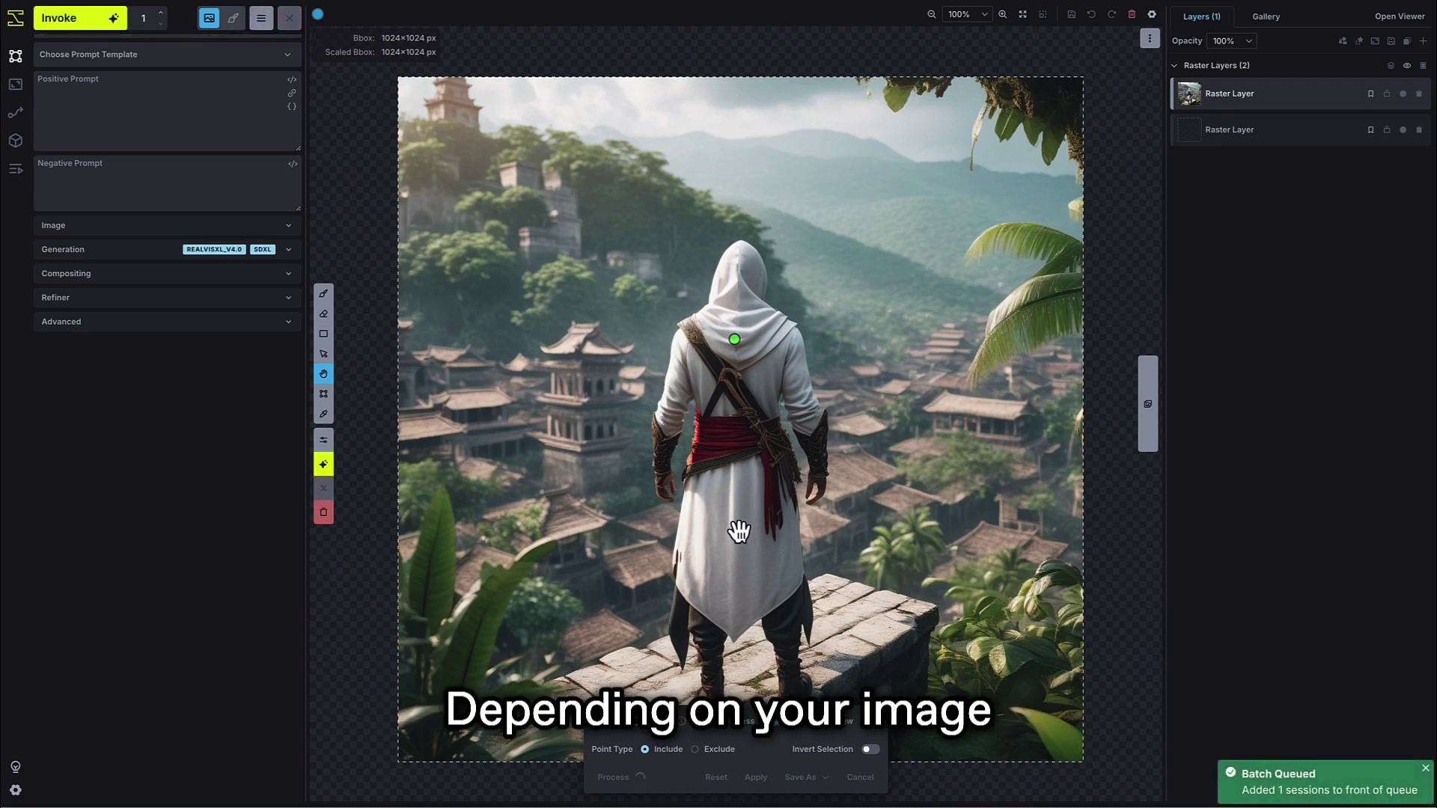
left_click(733, 529)
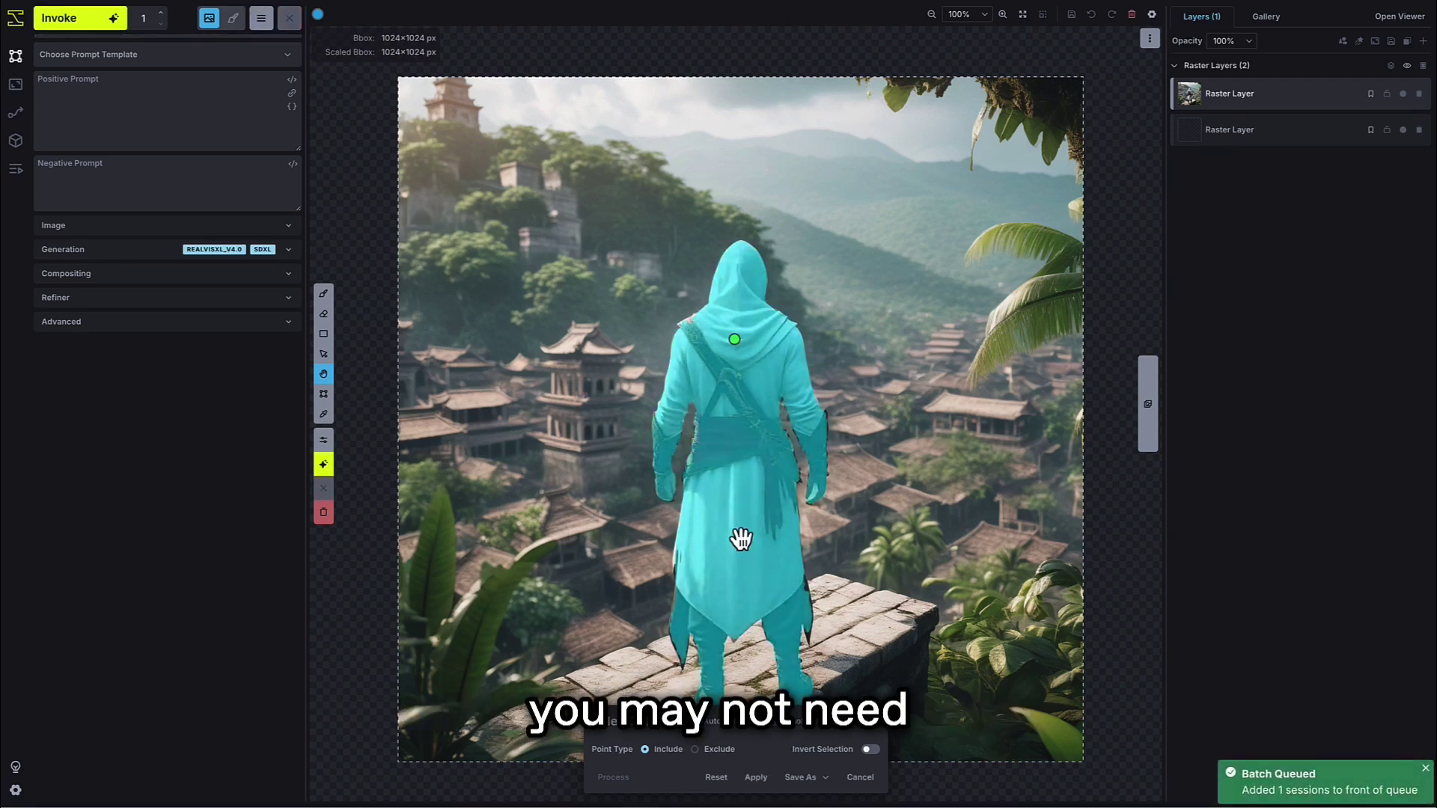
left_click(715, 750)
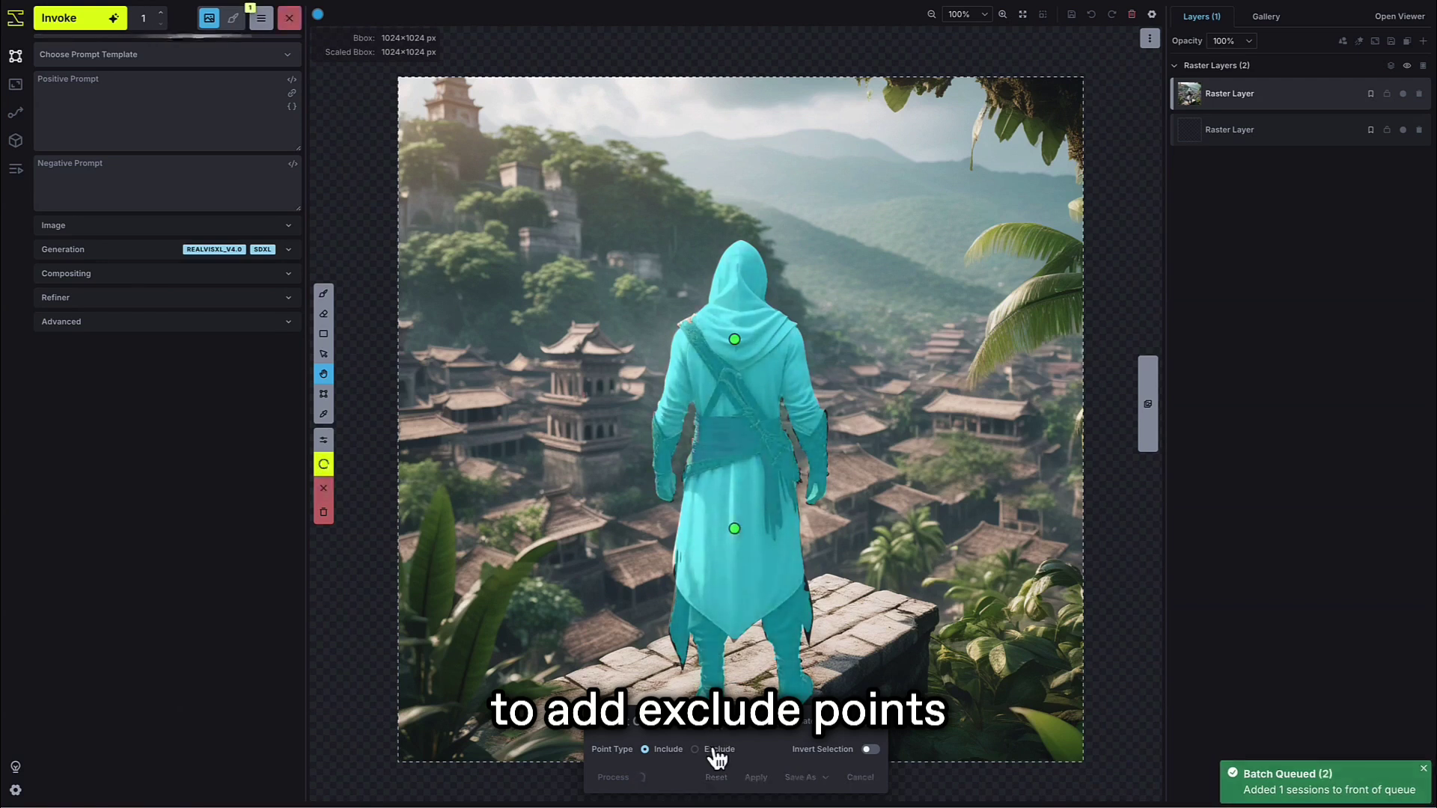
left_click(597, 492)
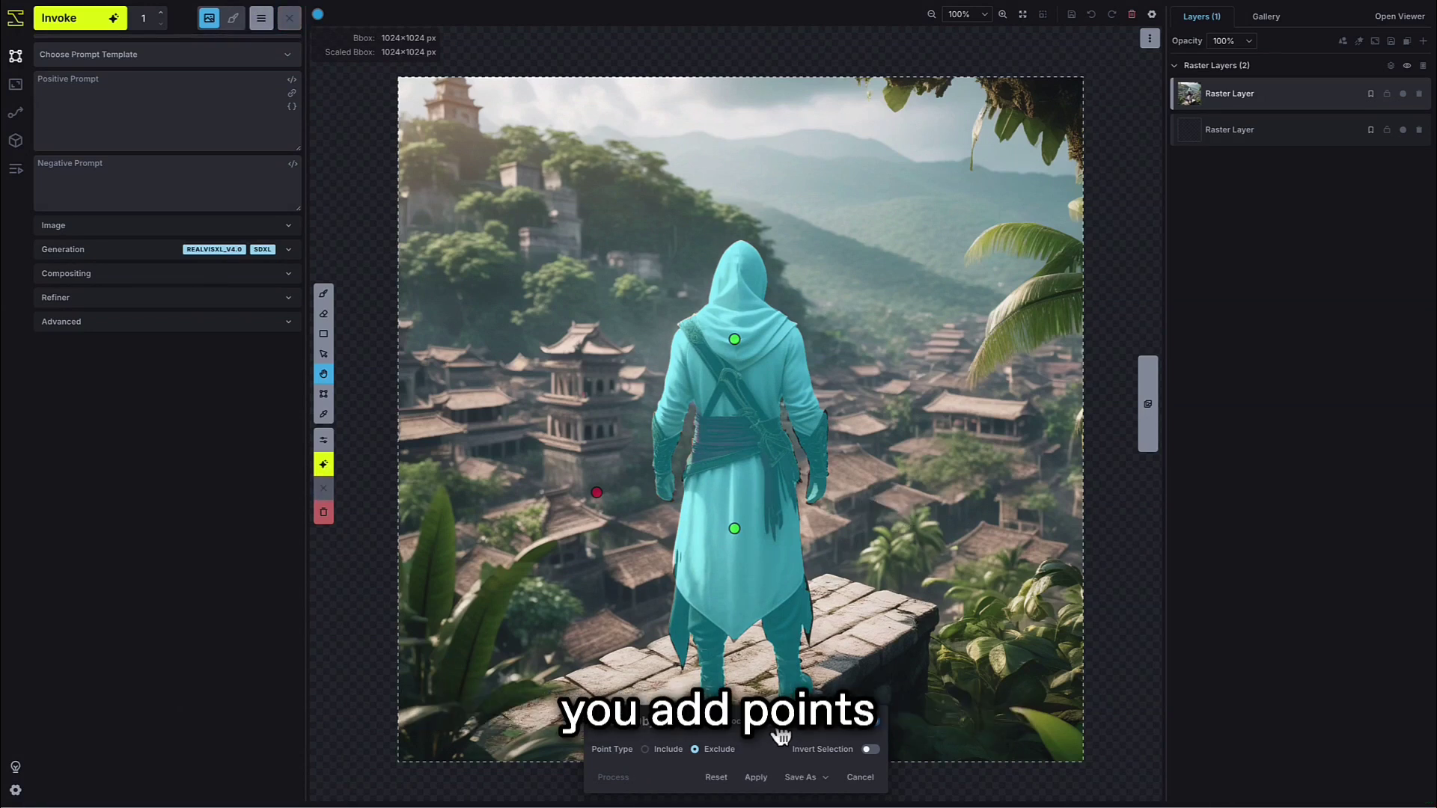
Step: Add include points on the waist, arm, hood, other shoulder and both legs, then invert the mask
left_click(666, 749)
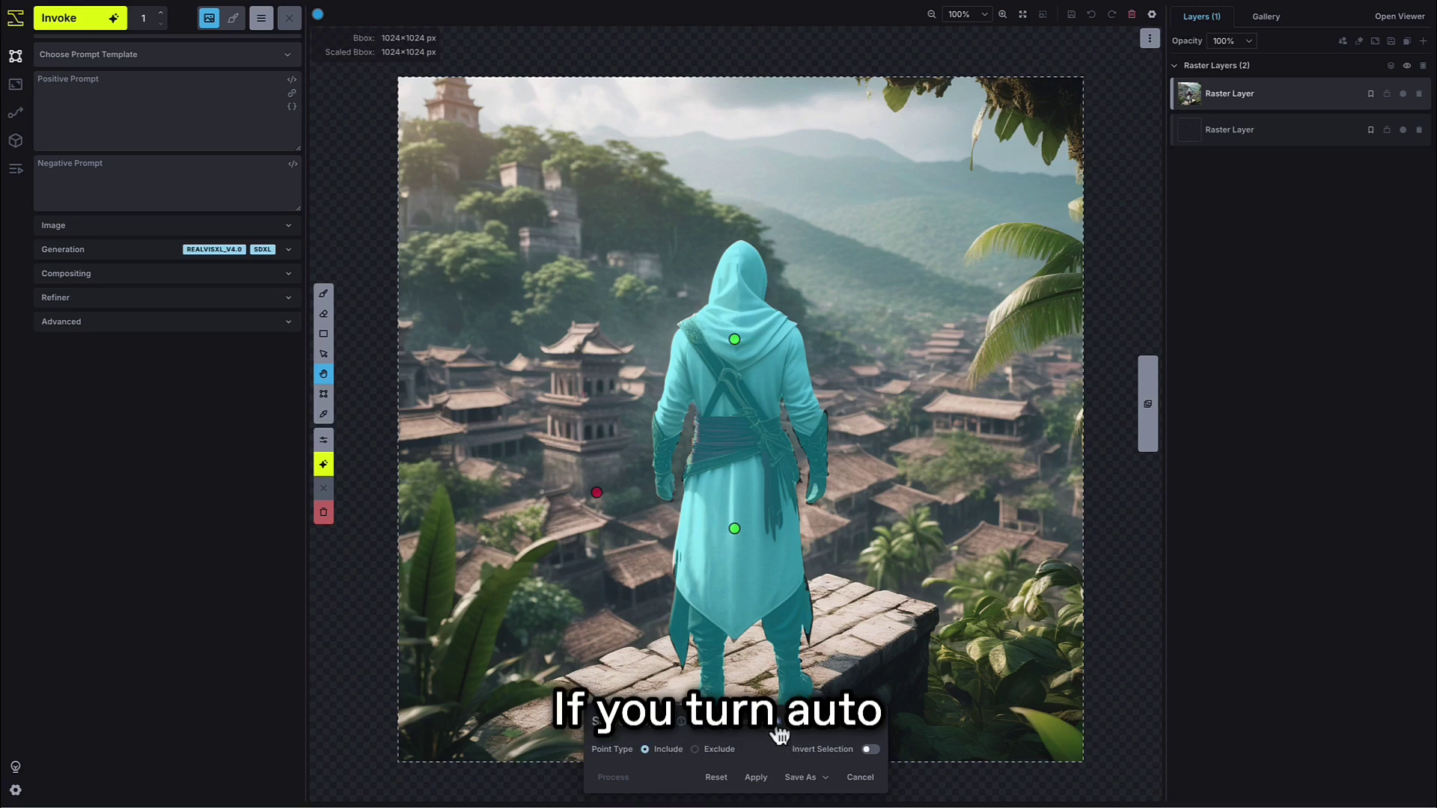
left_click(744, 458)
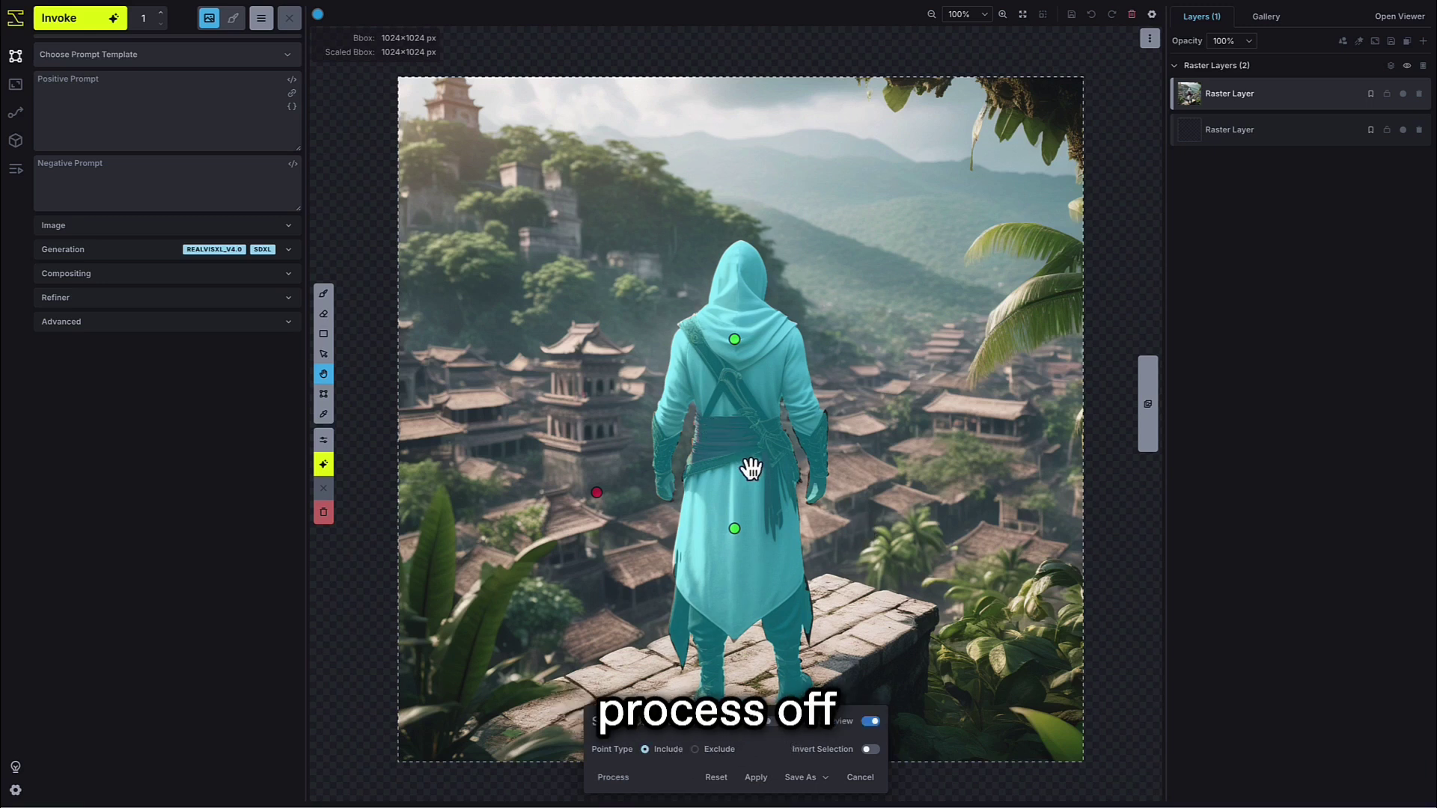
left_click(688, 371)
left_click(727, 306)
left_click(800, 371)
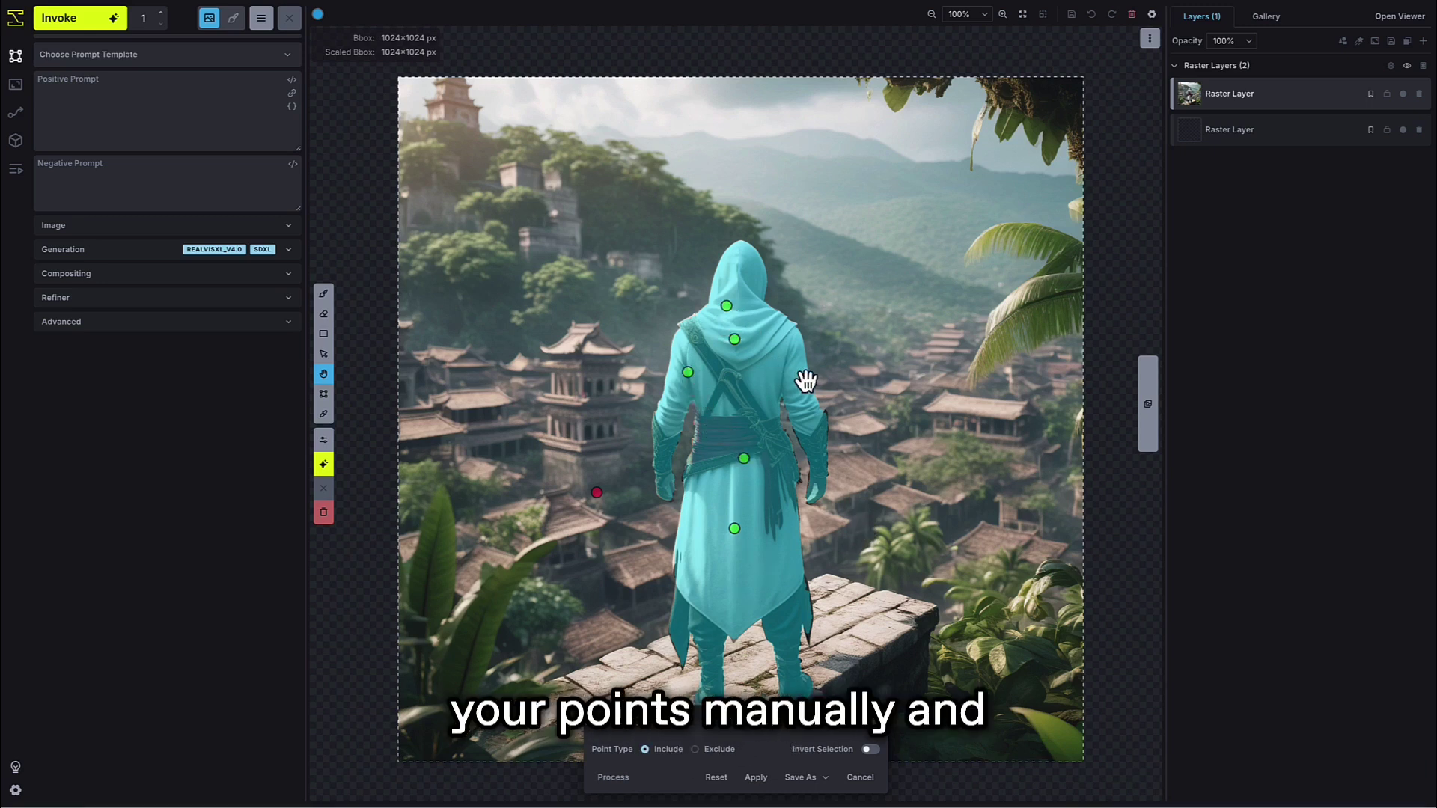
left_click(782, 629)
left_click(705, 629)
left_click(614, 778)
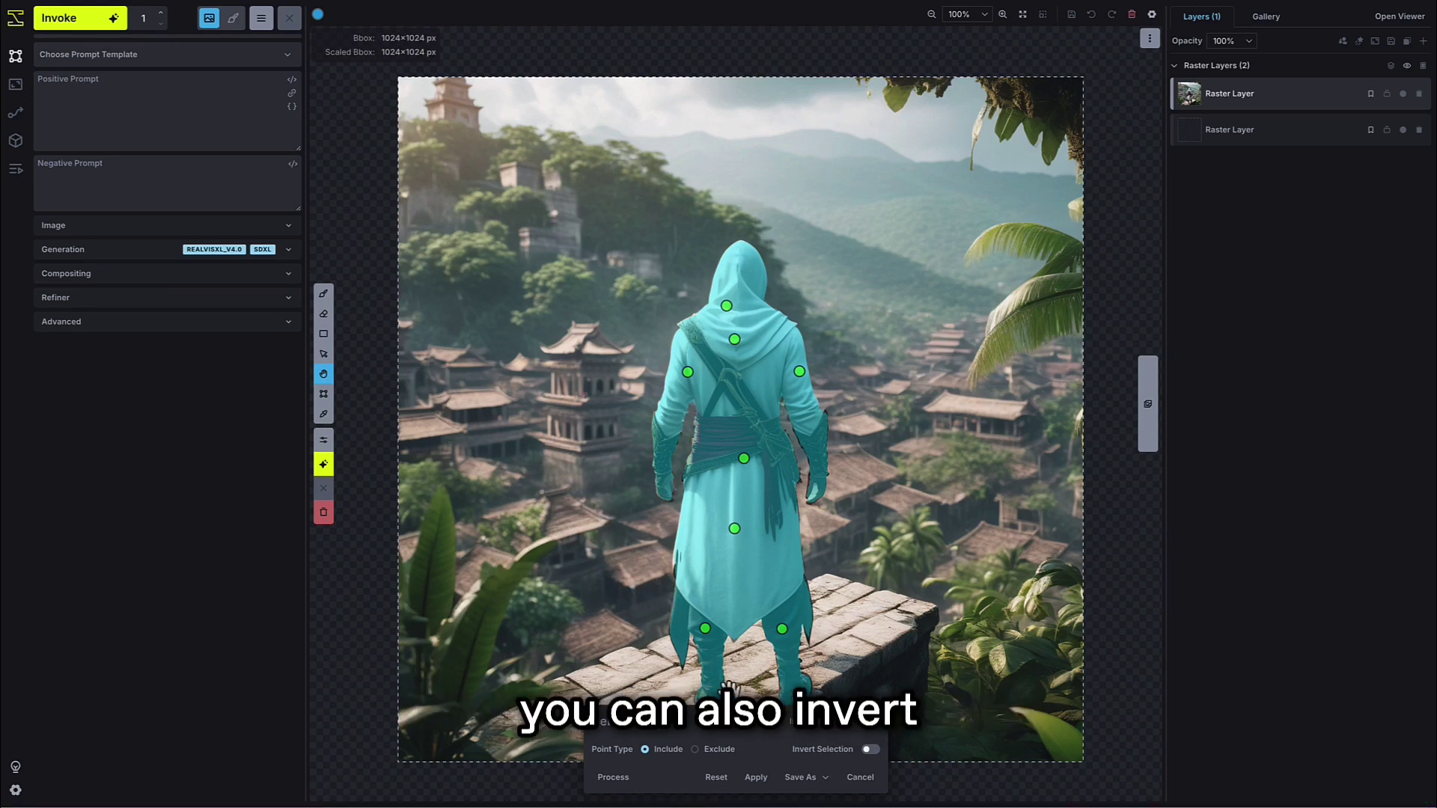
left_click(870, 750)
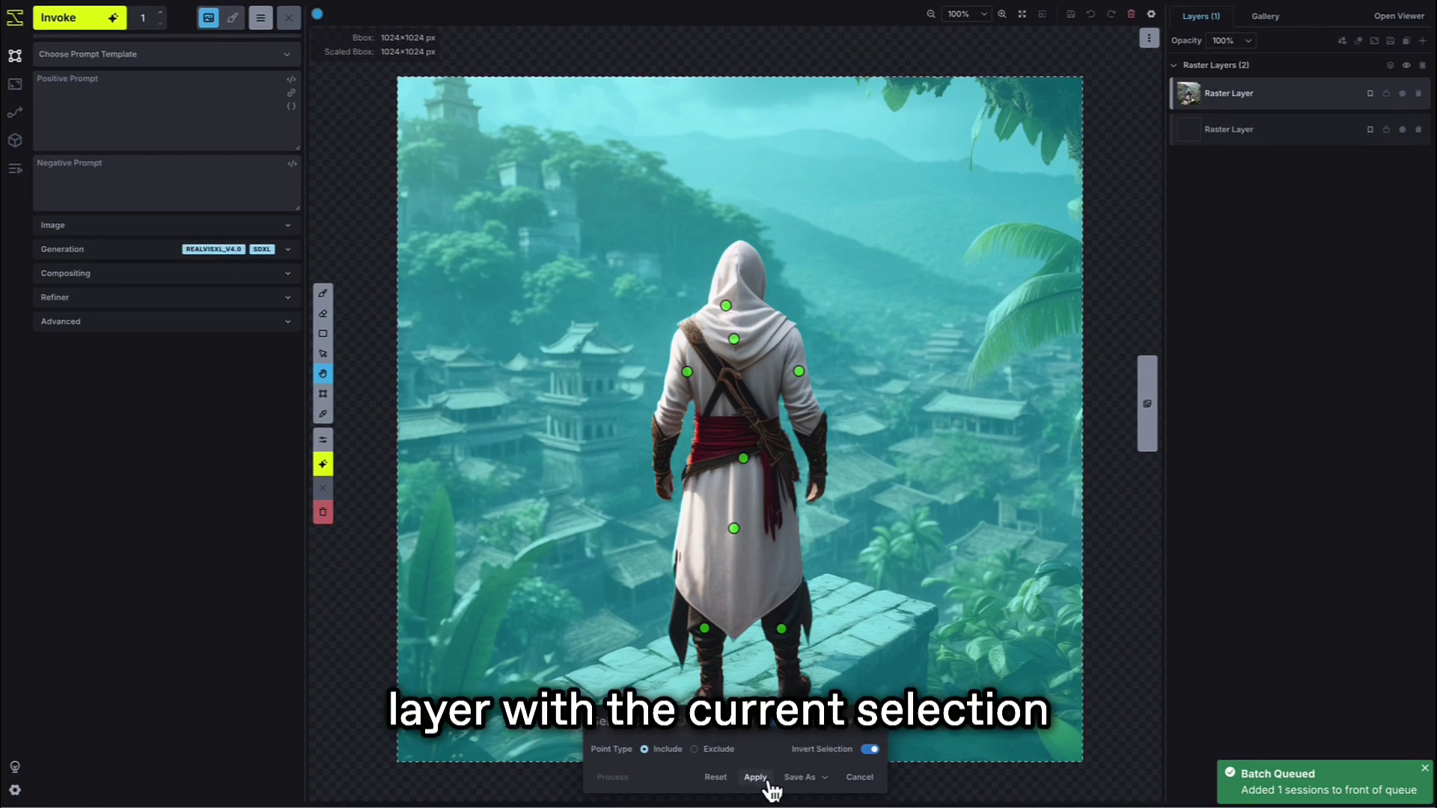
Step: Turn the inverted background selection into a new inpaint mask through Save As
left_click(802, 775)
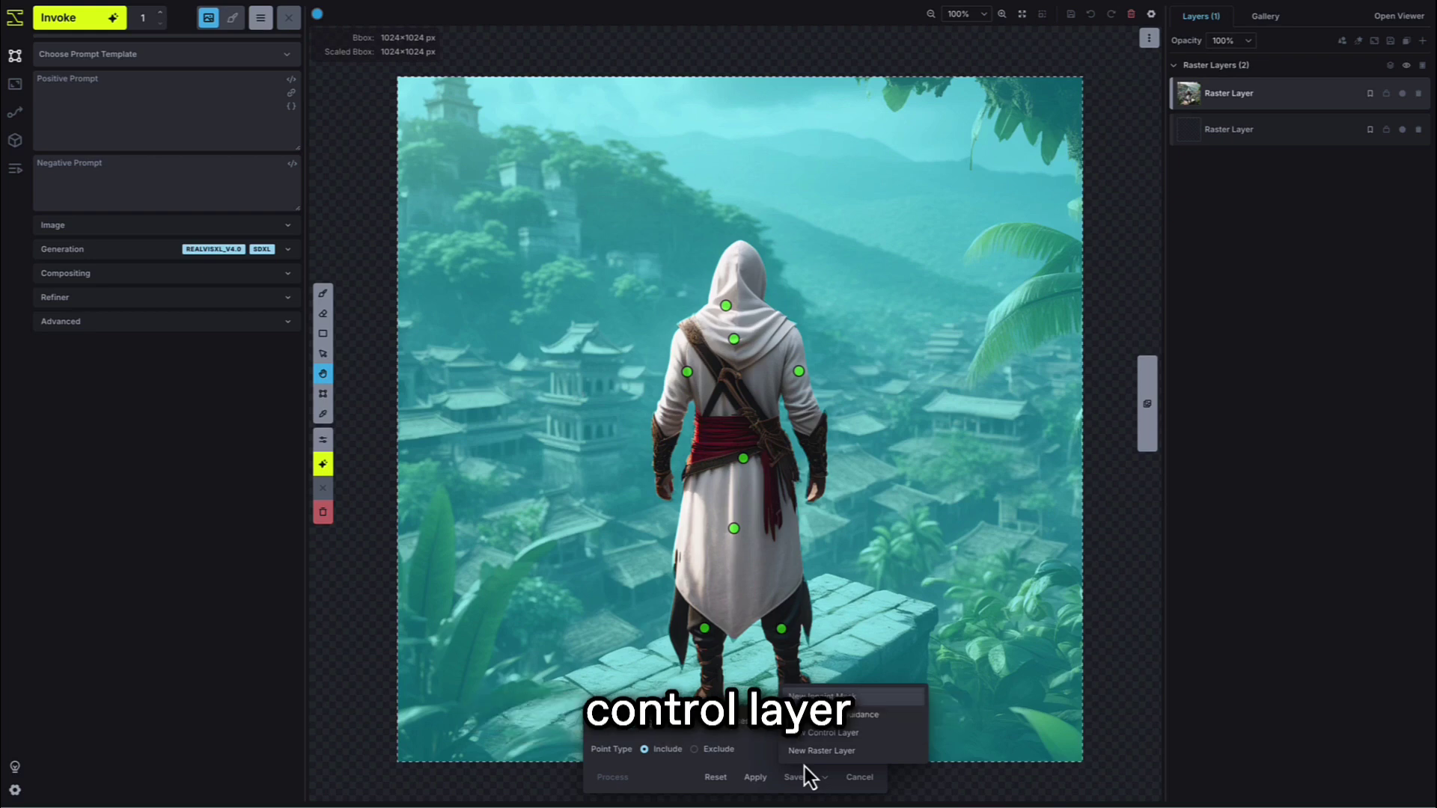
left_click(824, 696)
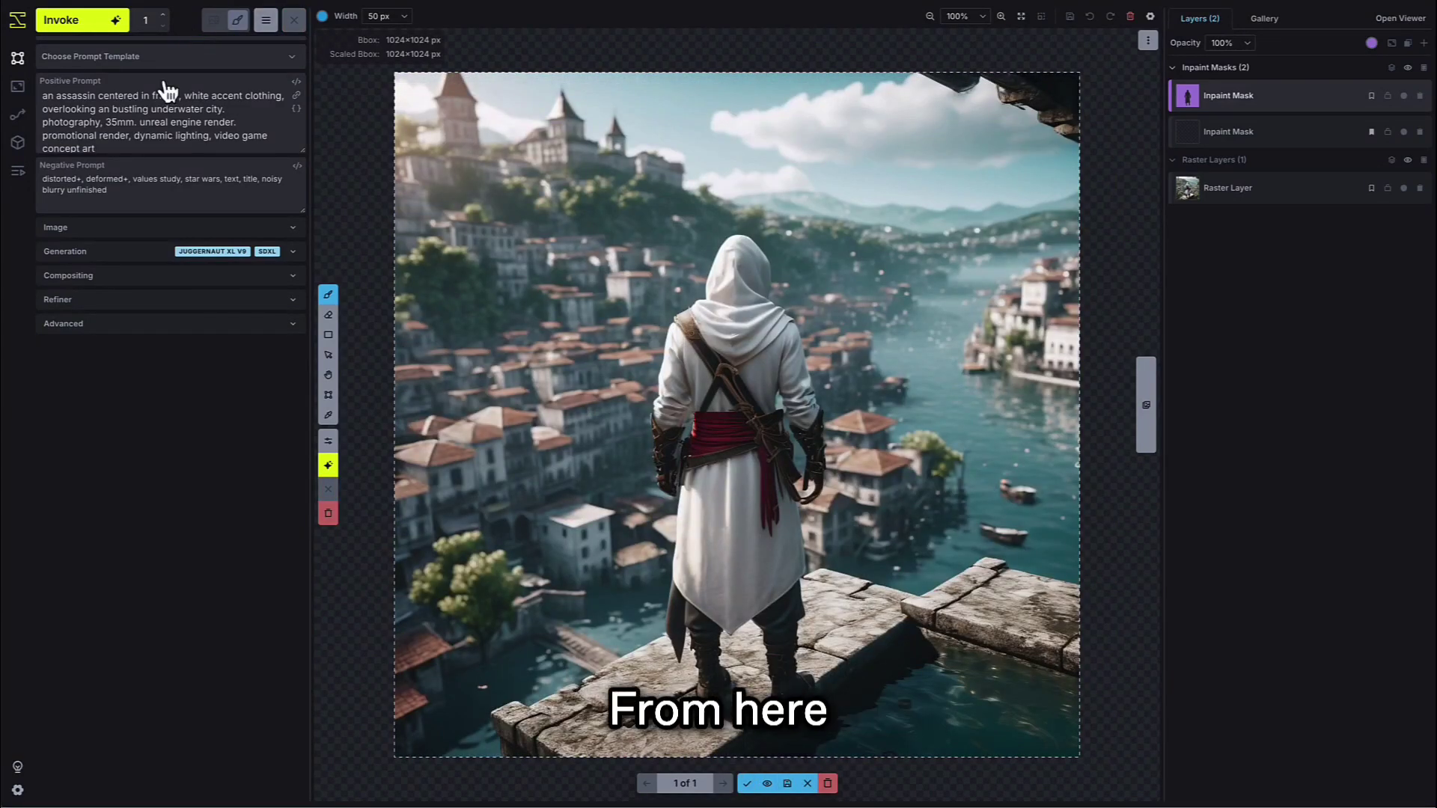
Step: Accept the staged background generation as a new raster layer
left_click(747, 782)
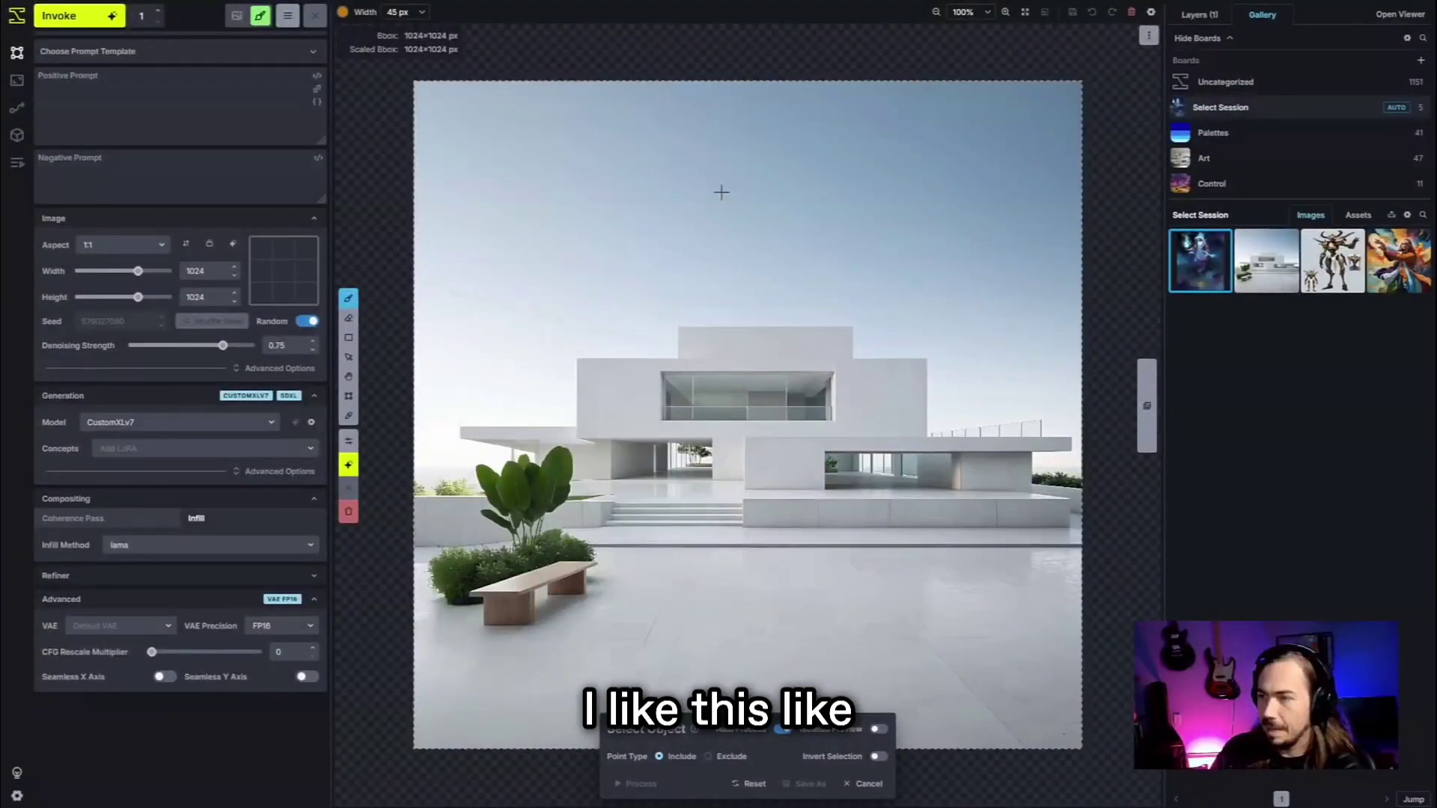
Step: Select the bench, shrubs and plant leaves and save them as a new raster layer
left_click(516, 596)
left_click(553, 572)
left_click(529, 559)
left_click(516, 506)
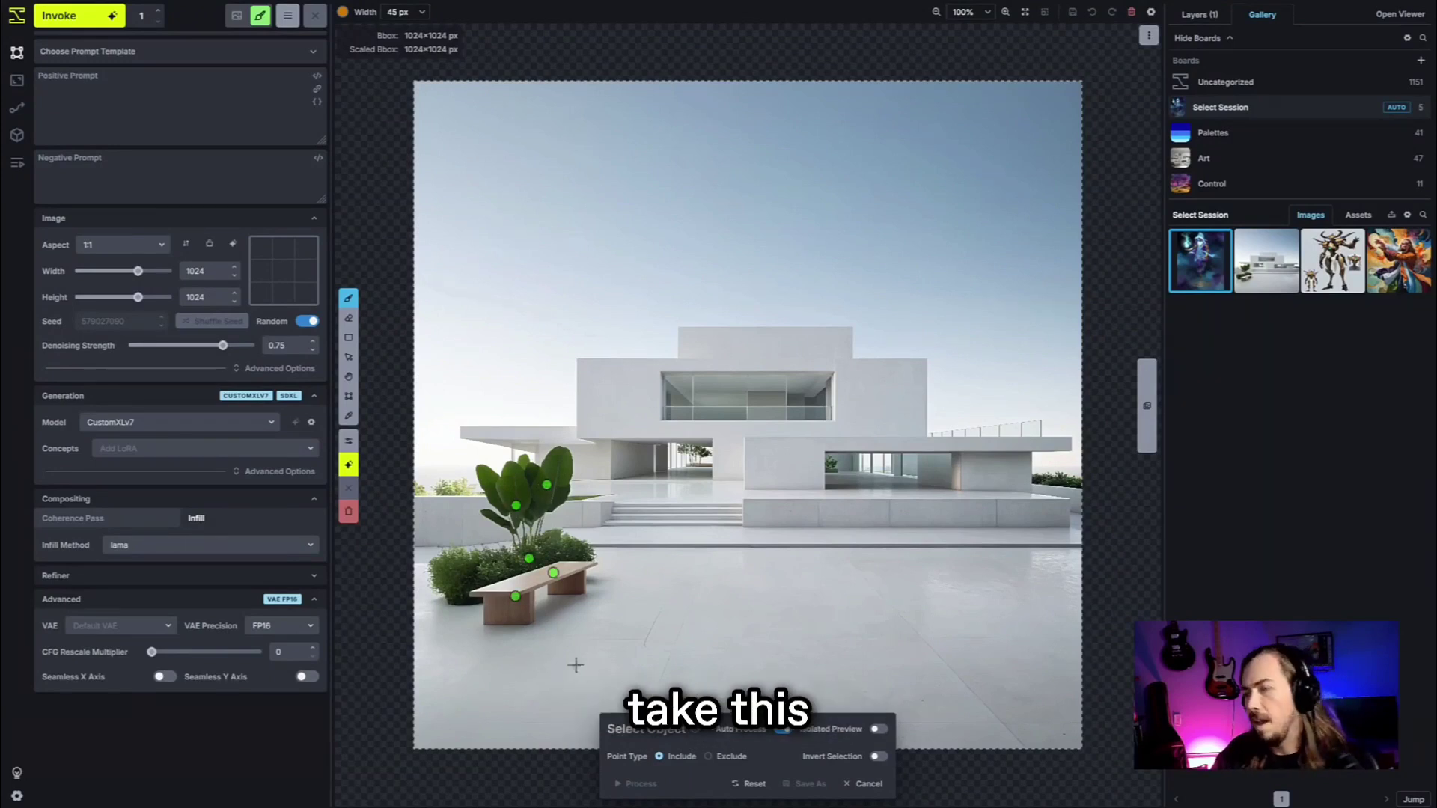
left_click(808, 784)
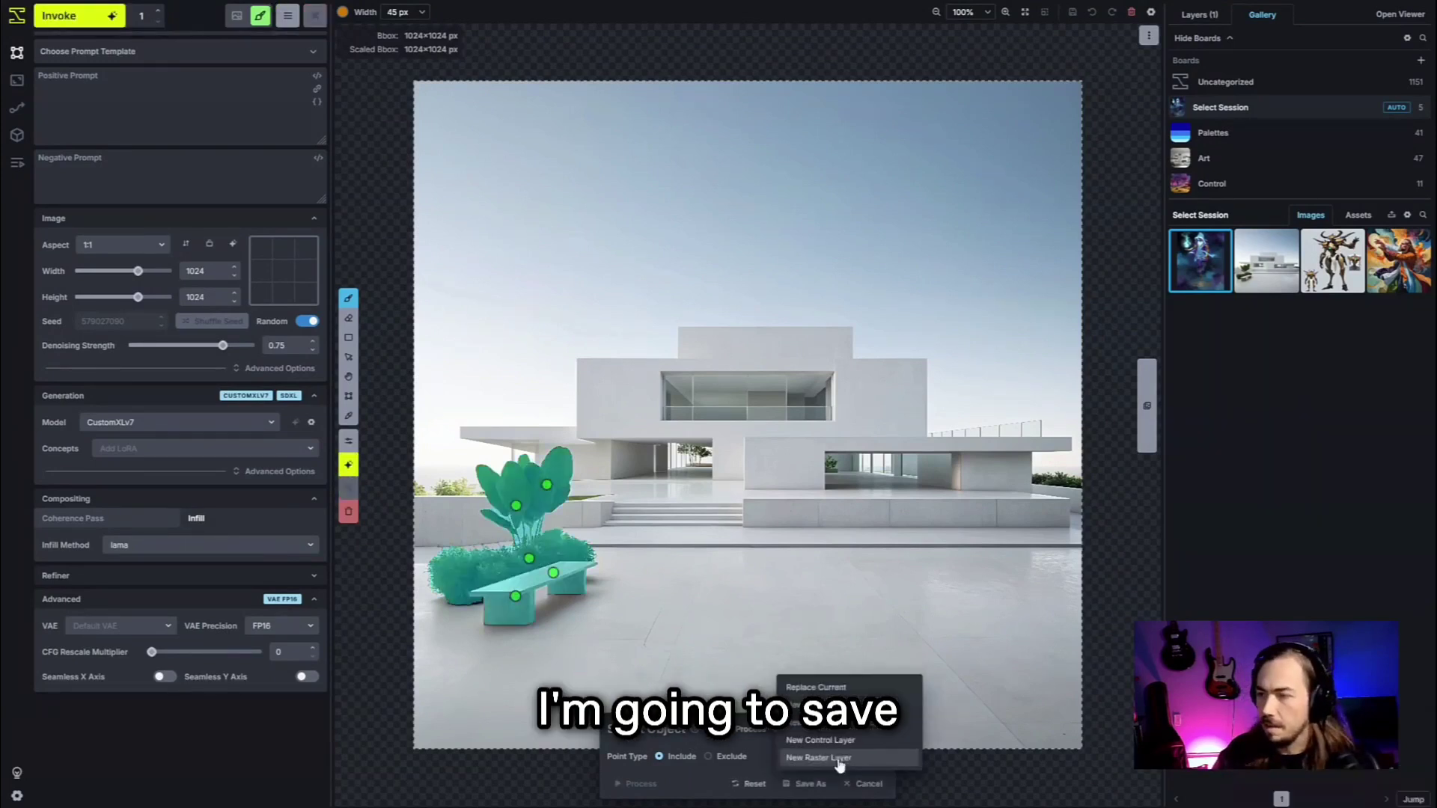
left_click(840, 758)
Step: Move the plant-and-bench copy to the right side and flip it horizontally
key("v")
left_click_drag(561, 561, 901, 572)
right_click(898, 576)
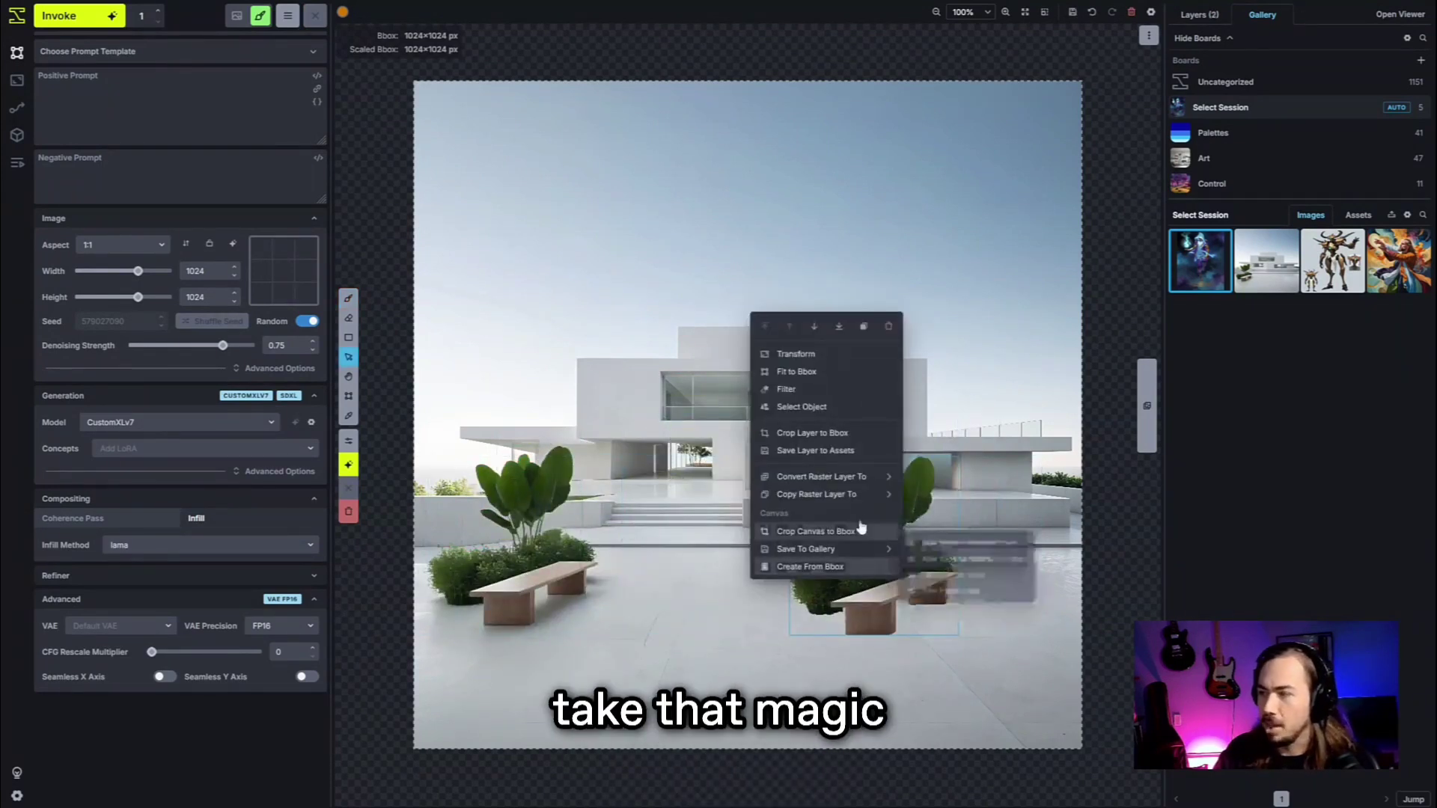
left_click(853, 354)
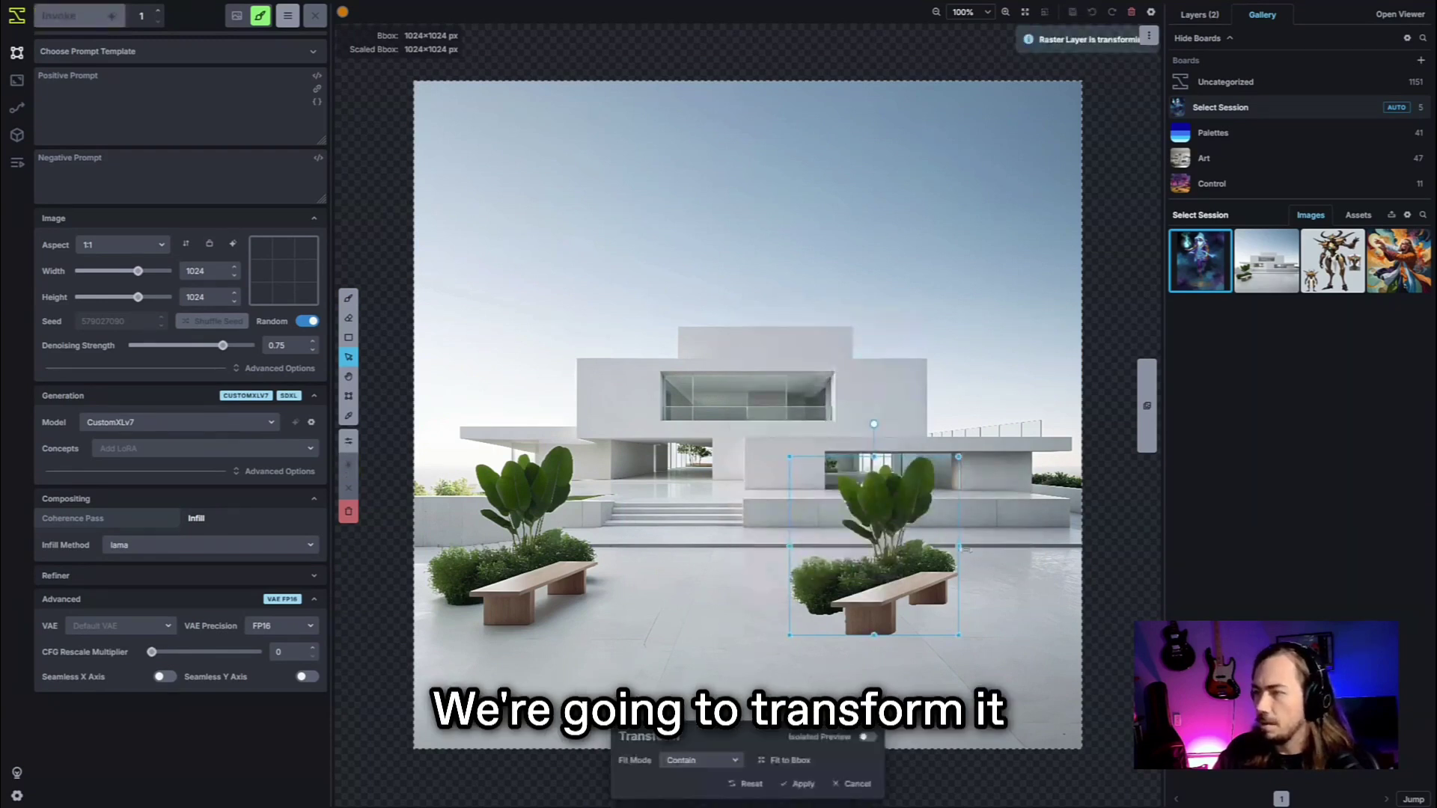
left_click_drag(961, 545, 942, 572)
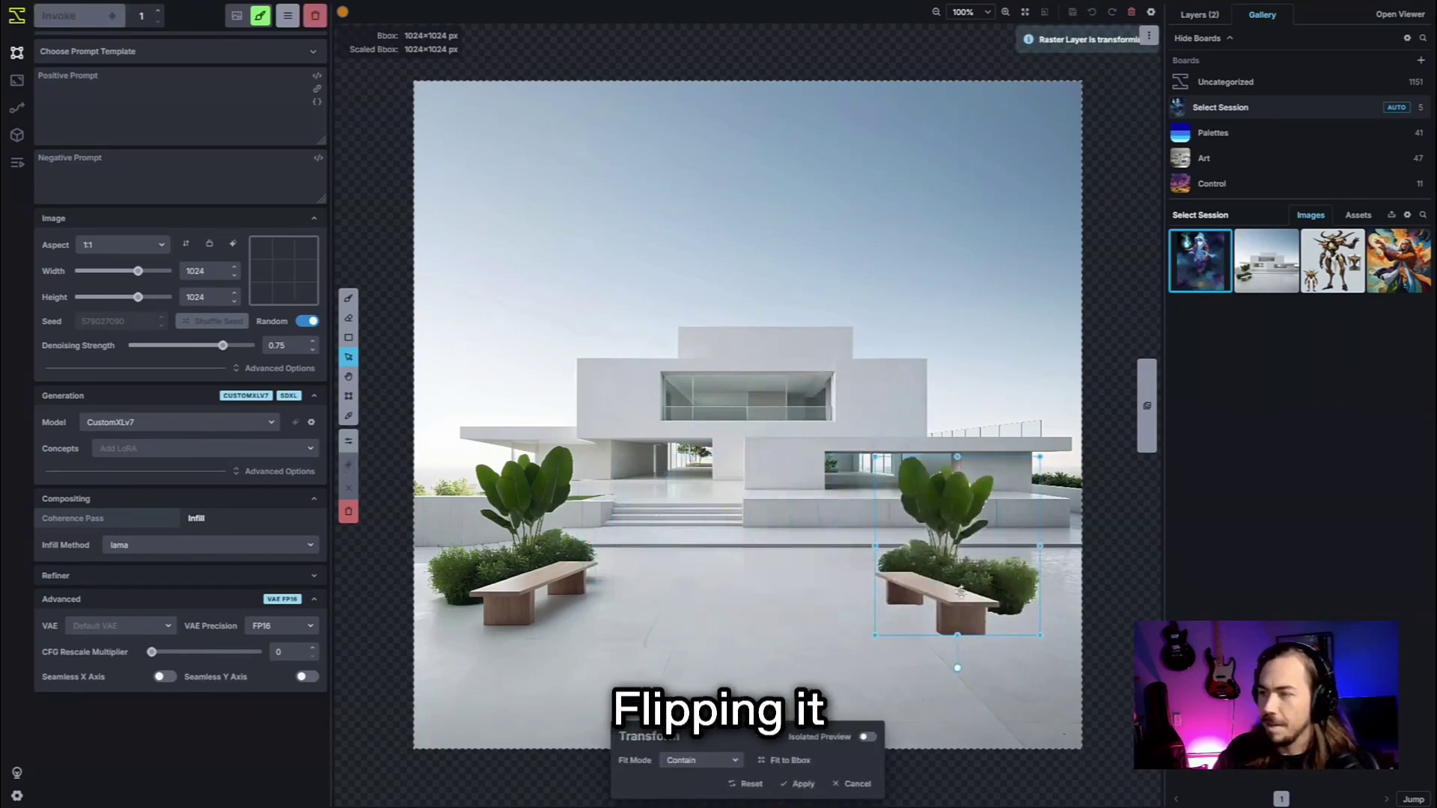
key("Return")
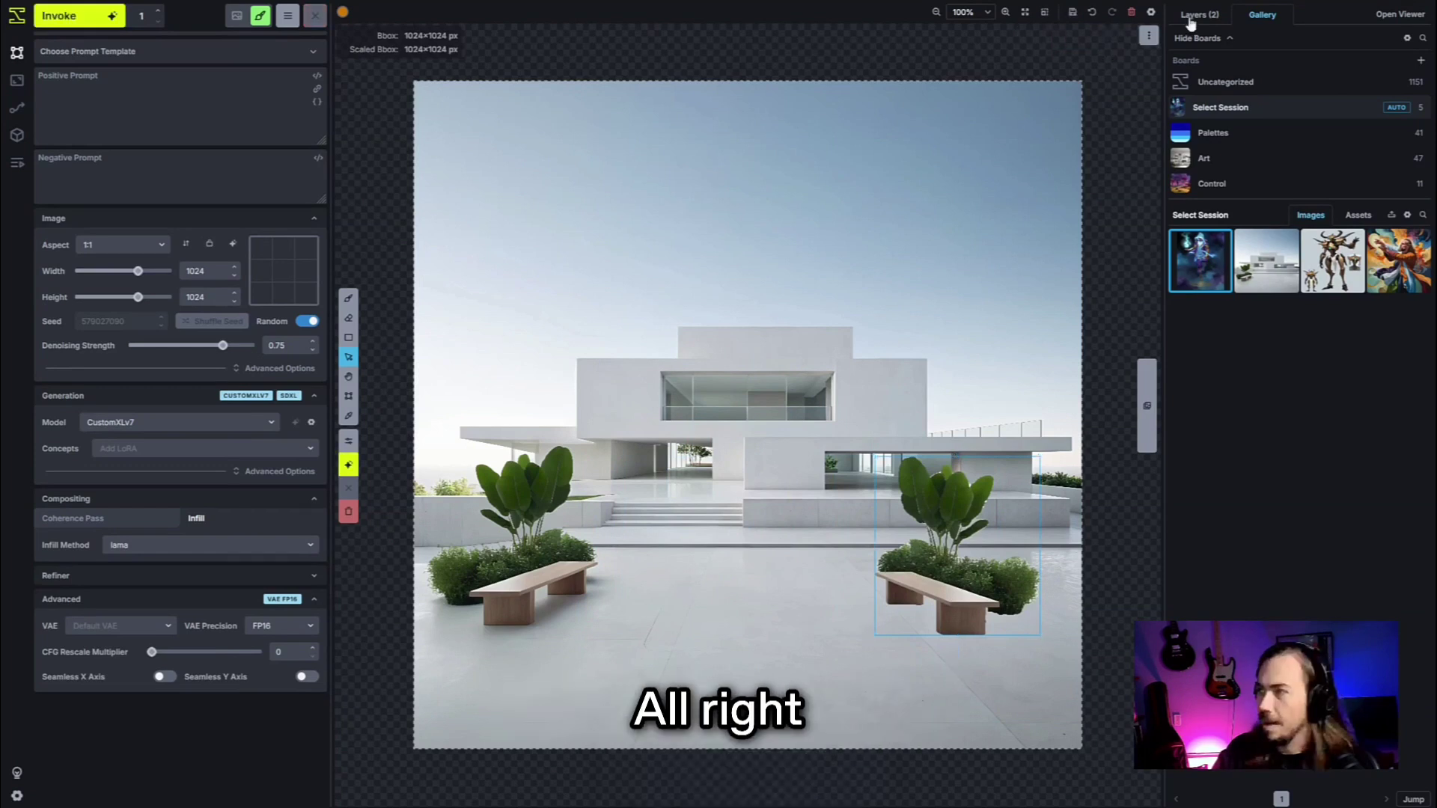
left_click(1199, 15)
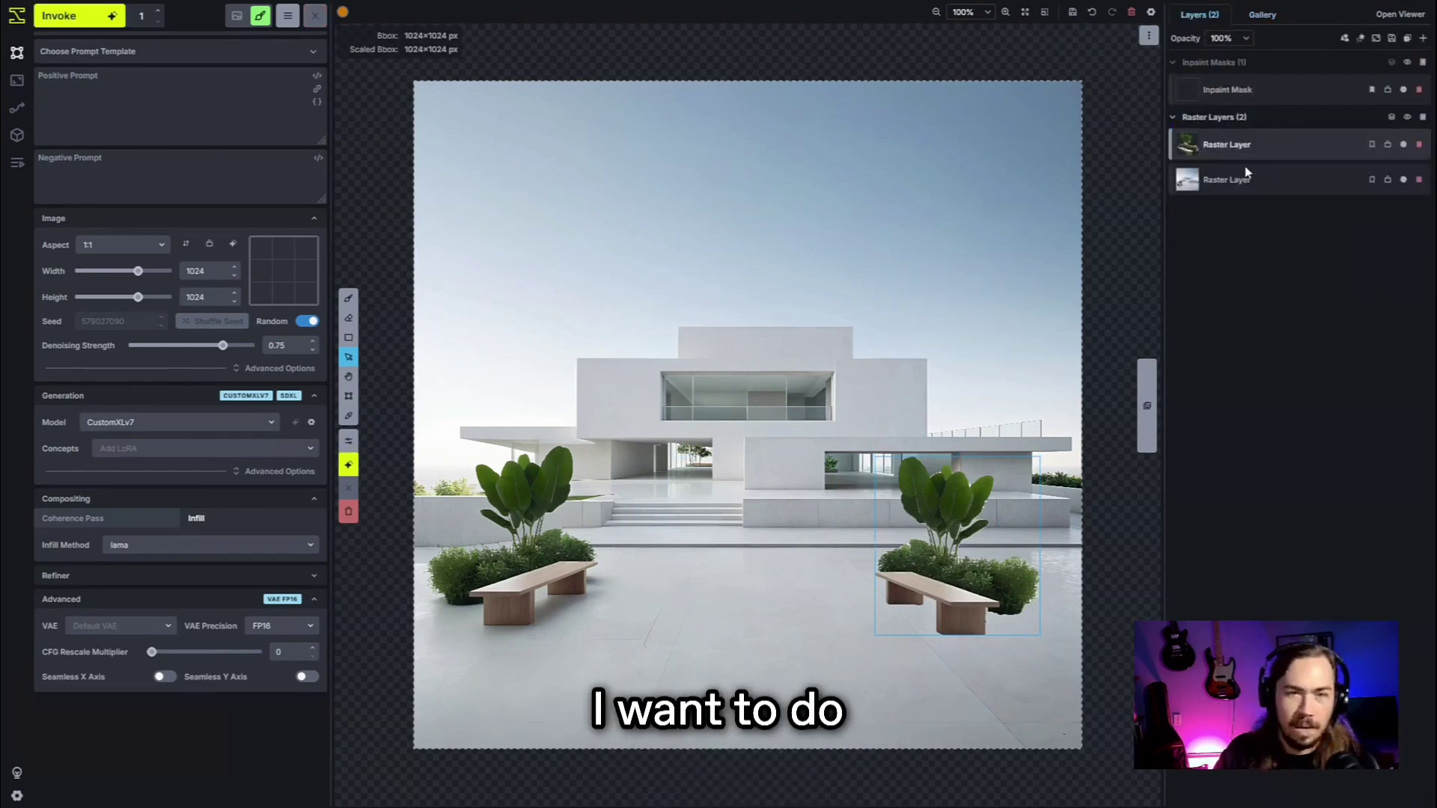
Step: Copy the plant-and-bench raster layer into a new inpaint mask
right_click(1276, 143)
mouse_move(1219, 322)
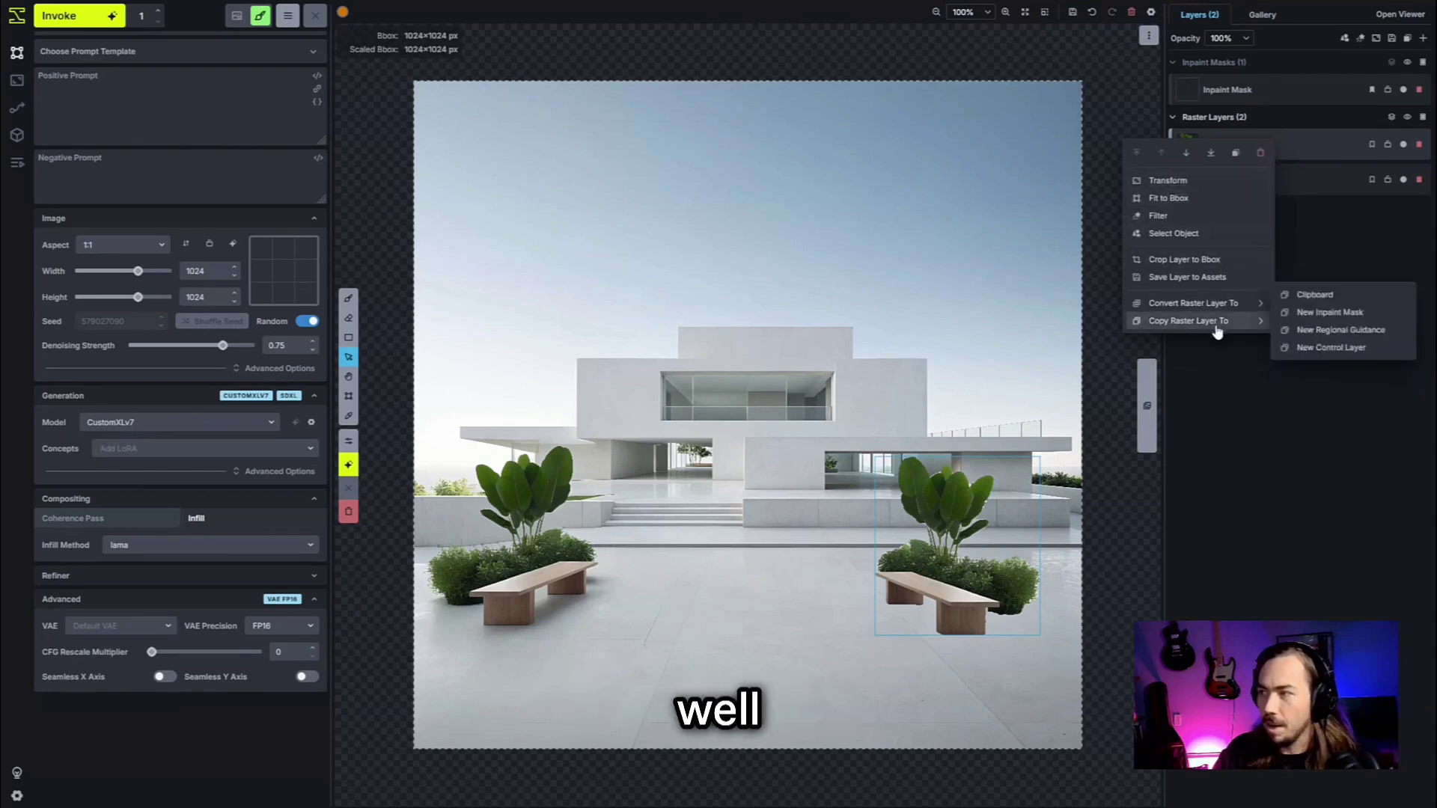
left_click(1315, 314)
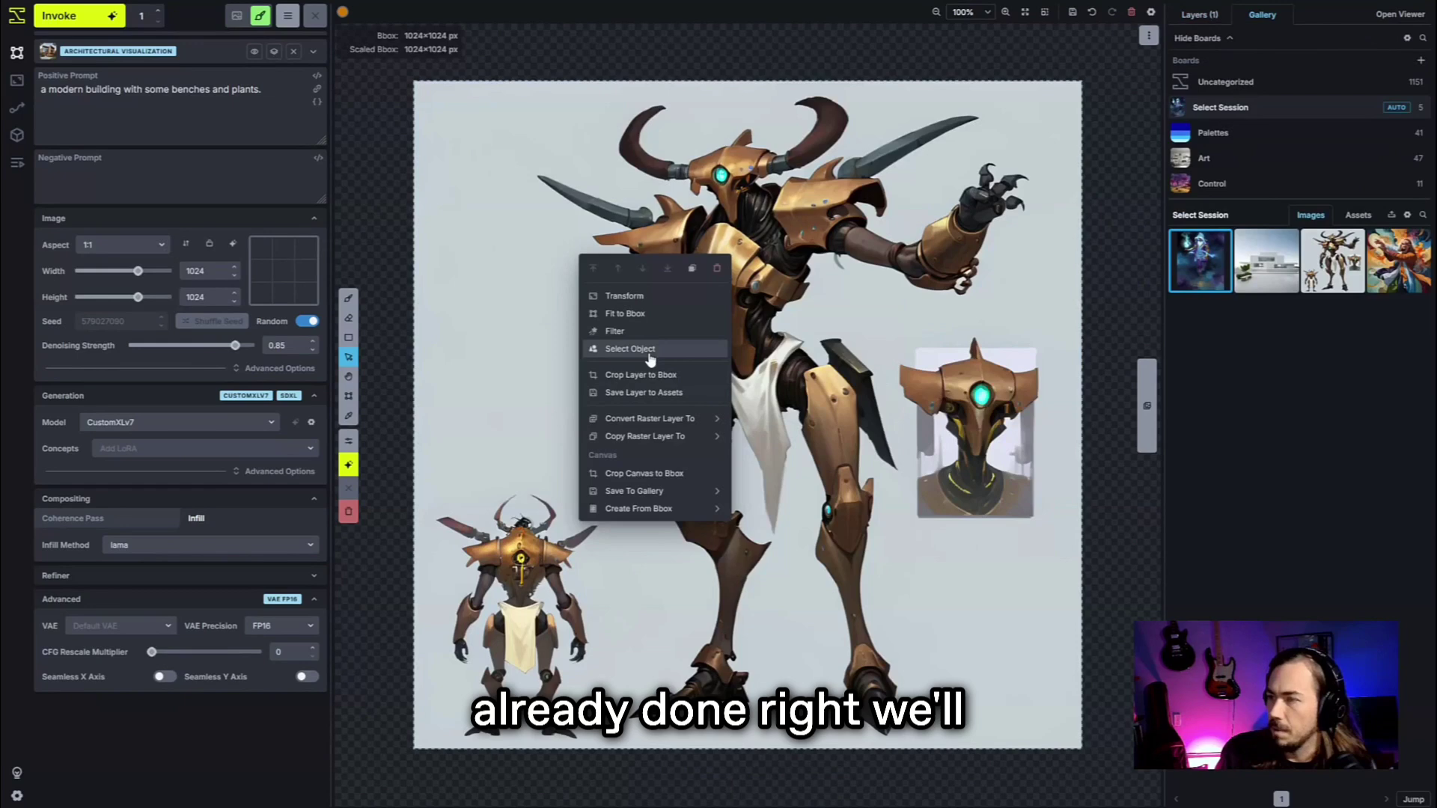
Step: Select the large robot with include points on its leg and shoulder
left_click(631, 349)
left_click(721, 534)
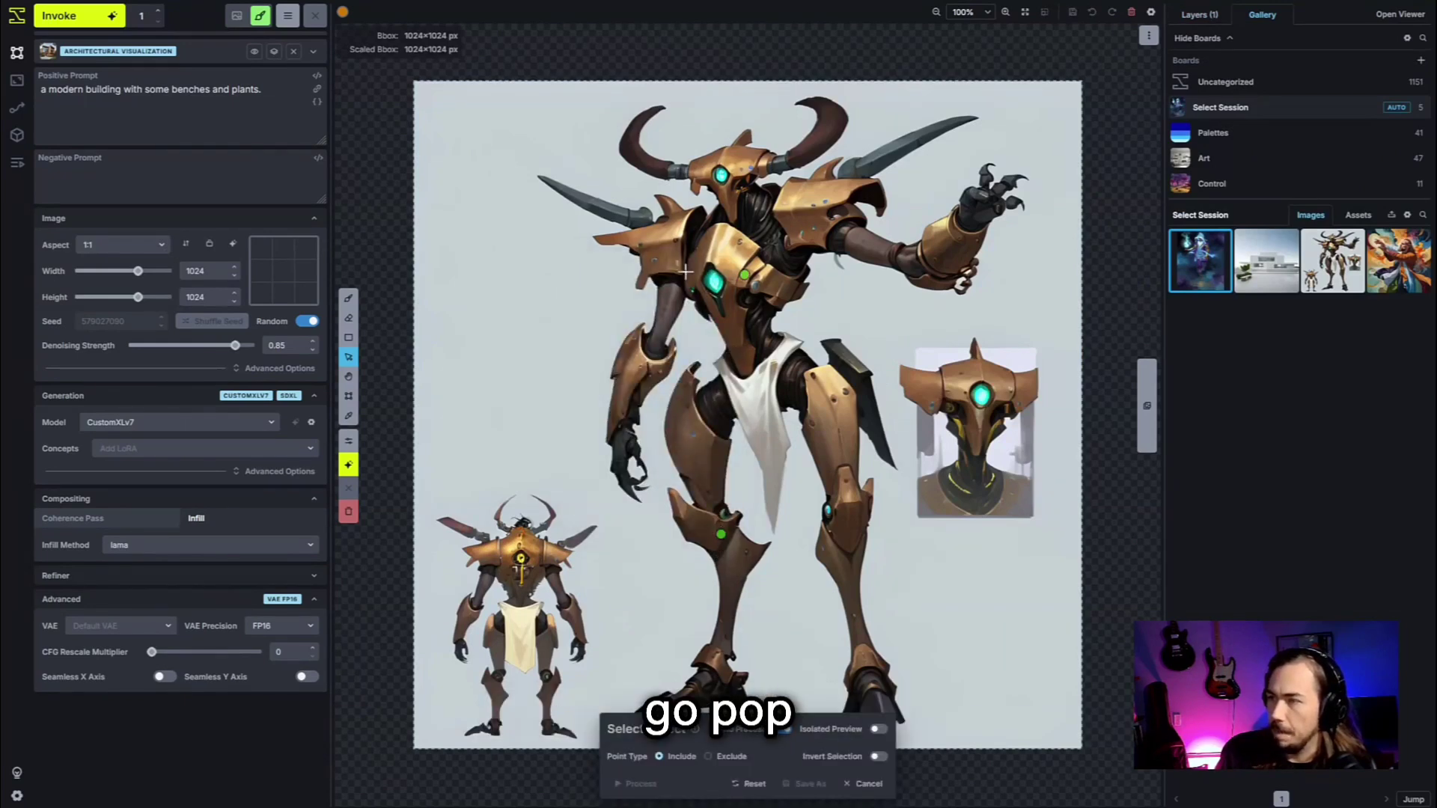
left_click(823, 204)
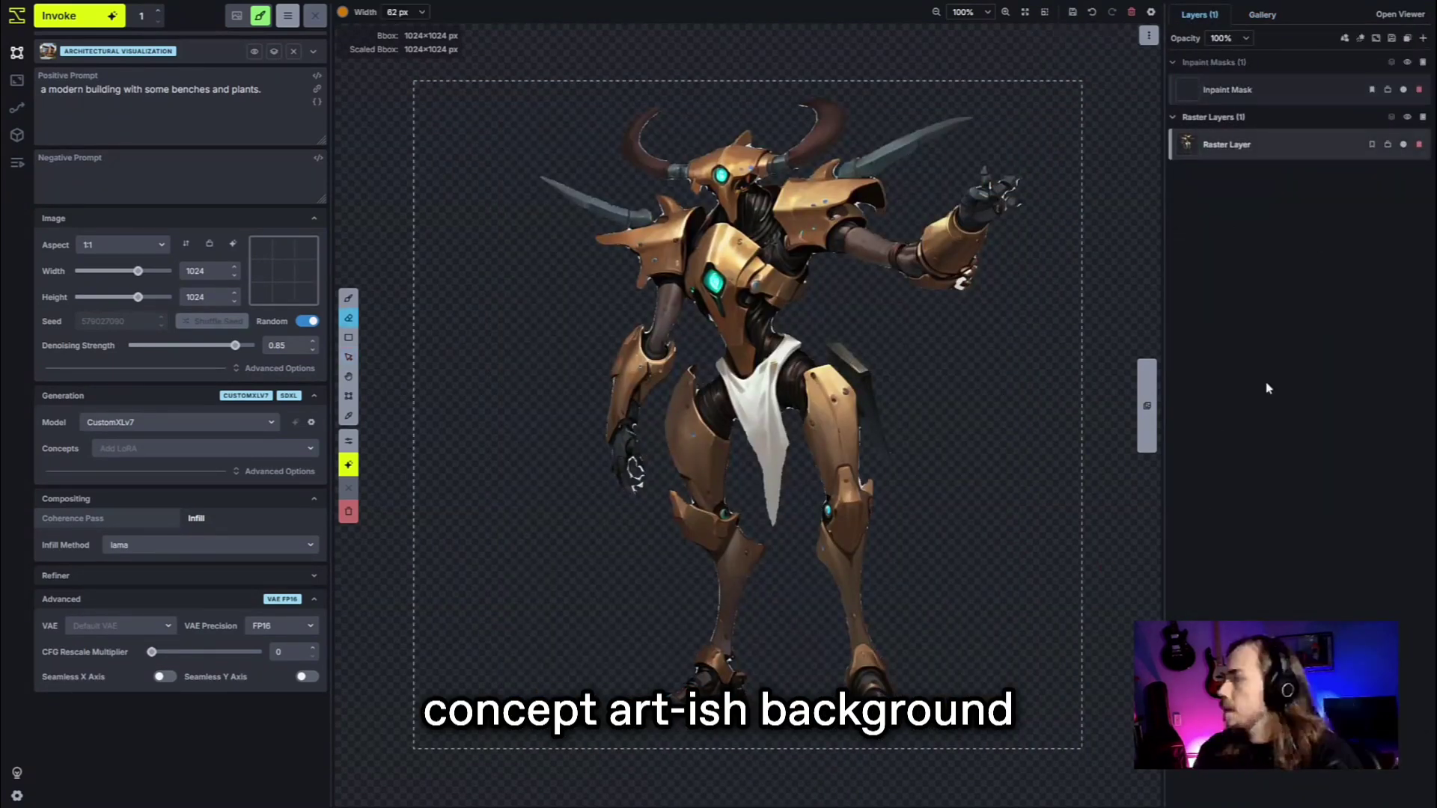
Step: Add an empty raster layer and move it beneath the robot layer
key("e")
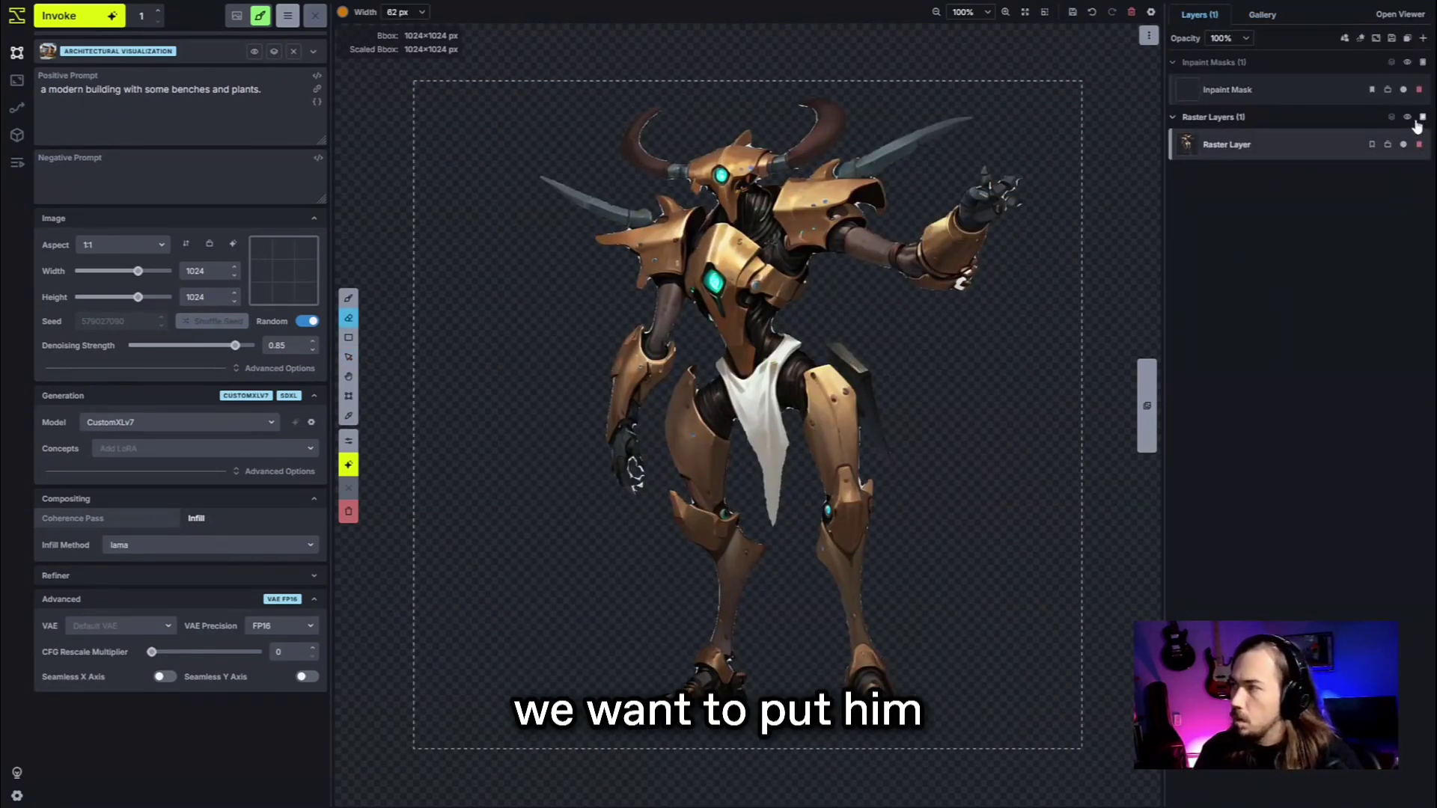
left_click(1418, 119)
right_click(1282, 153)
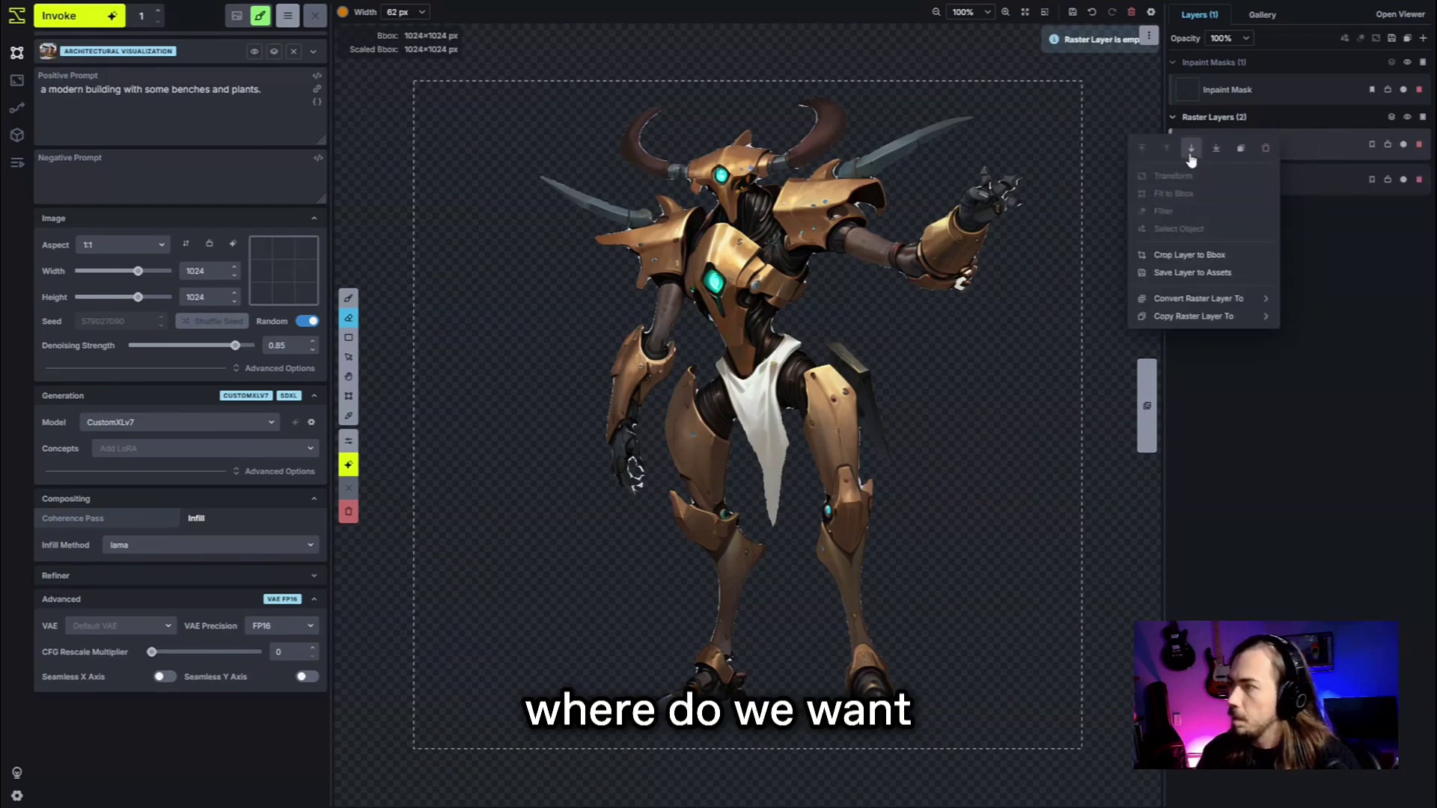
left_click(1187, 149)
Step: Paint the backdrop layer with sandy beige, blue sky and a sea band
key("b")
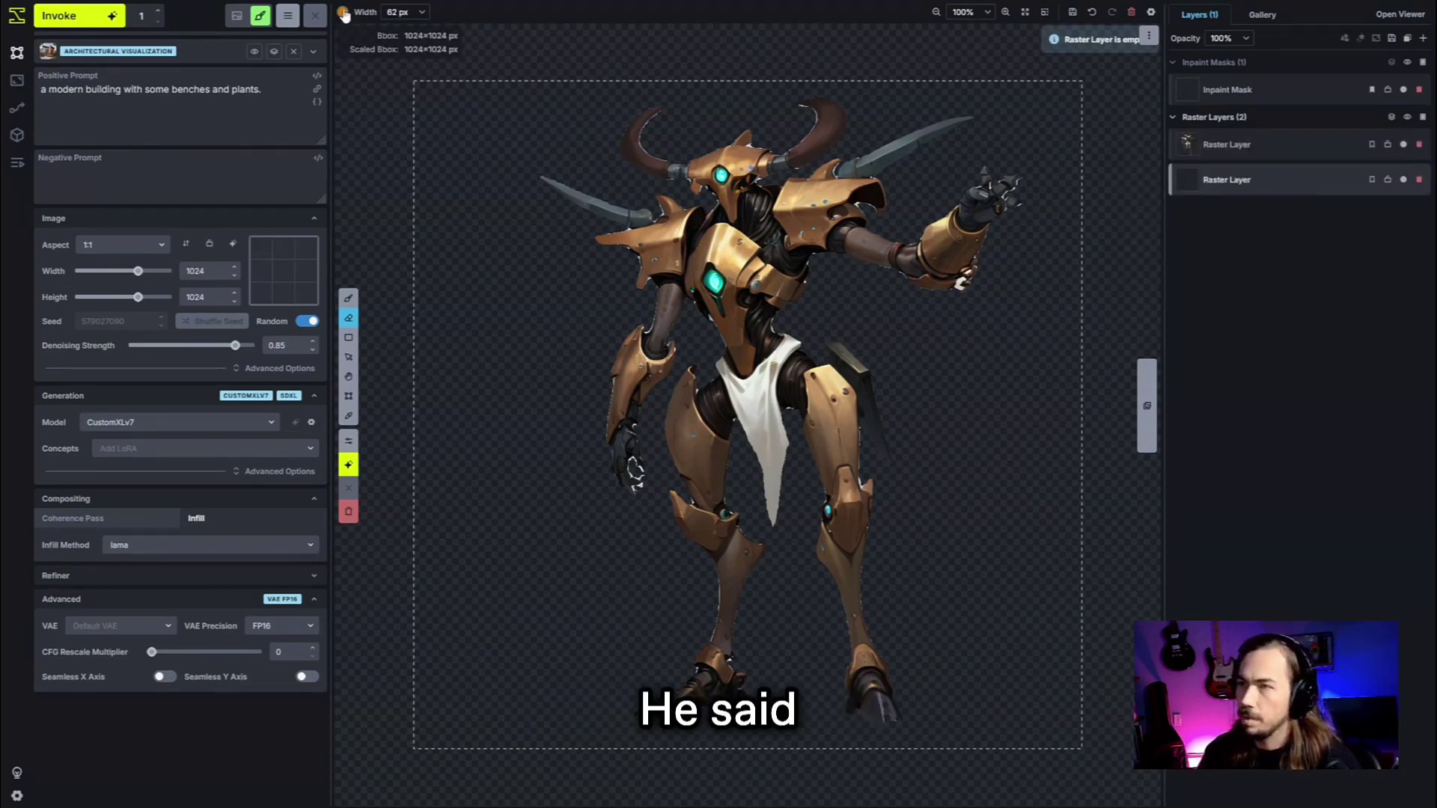
left_click(342, 12)
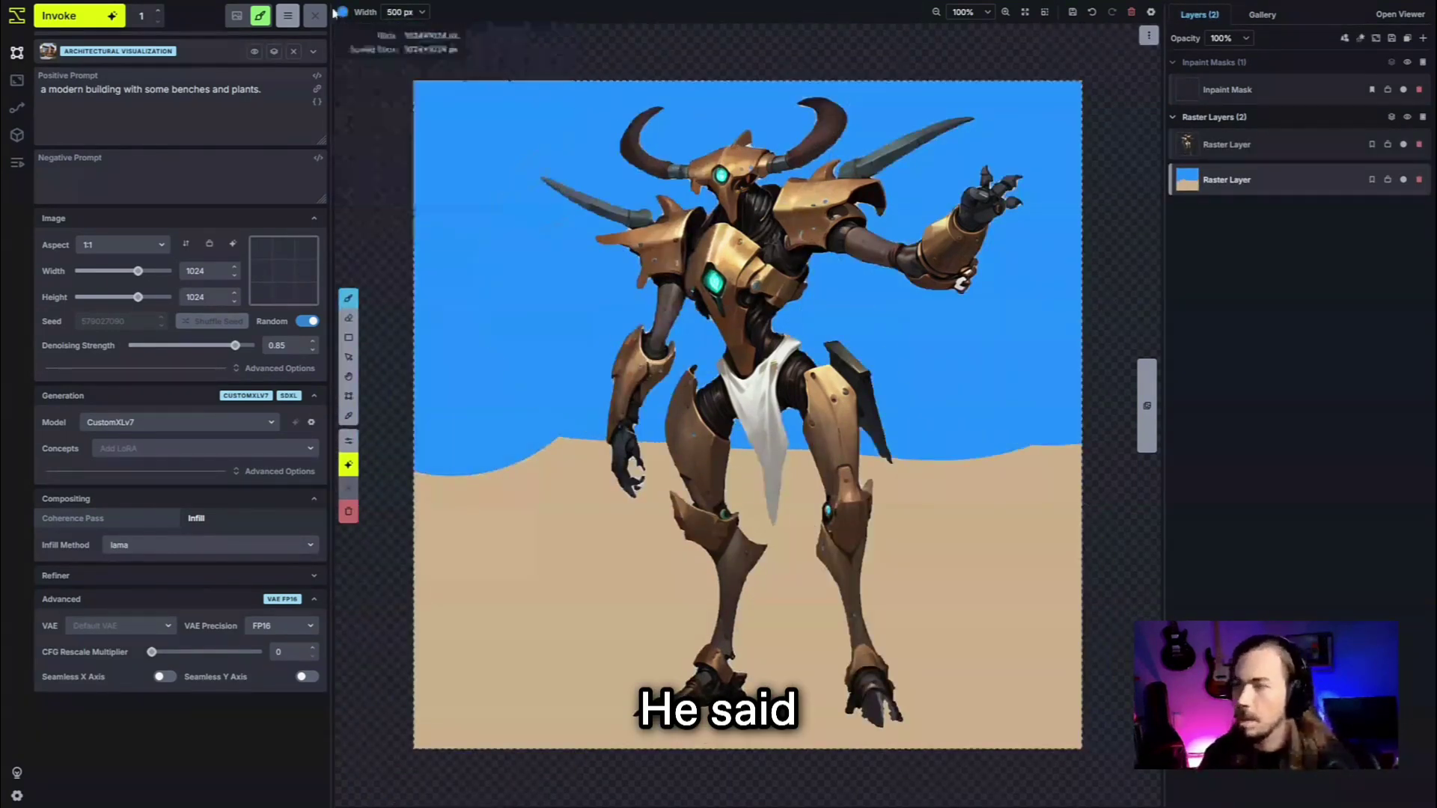
mouse_move(419, 516)
left_mouse_down()
mouse_move(1058, 449)
mouse_move(546, 481)
left_mouse_up()
left_click(1299, 94)
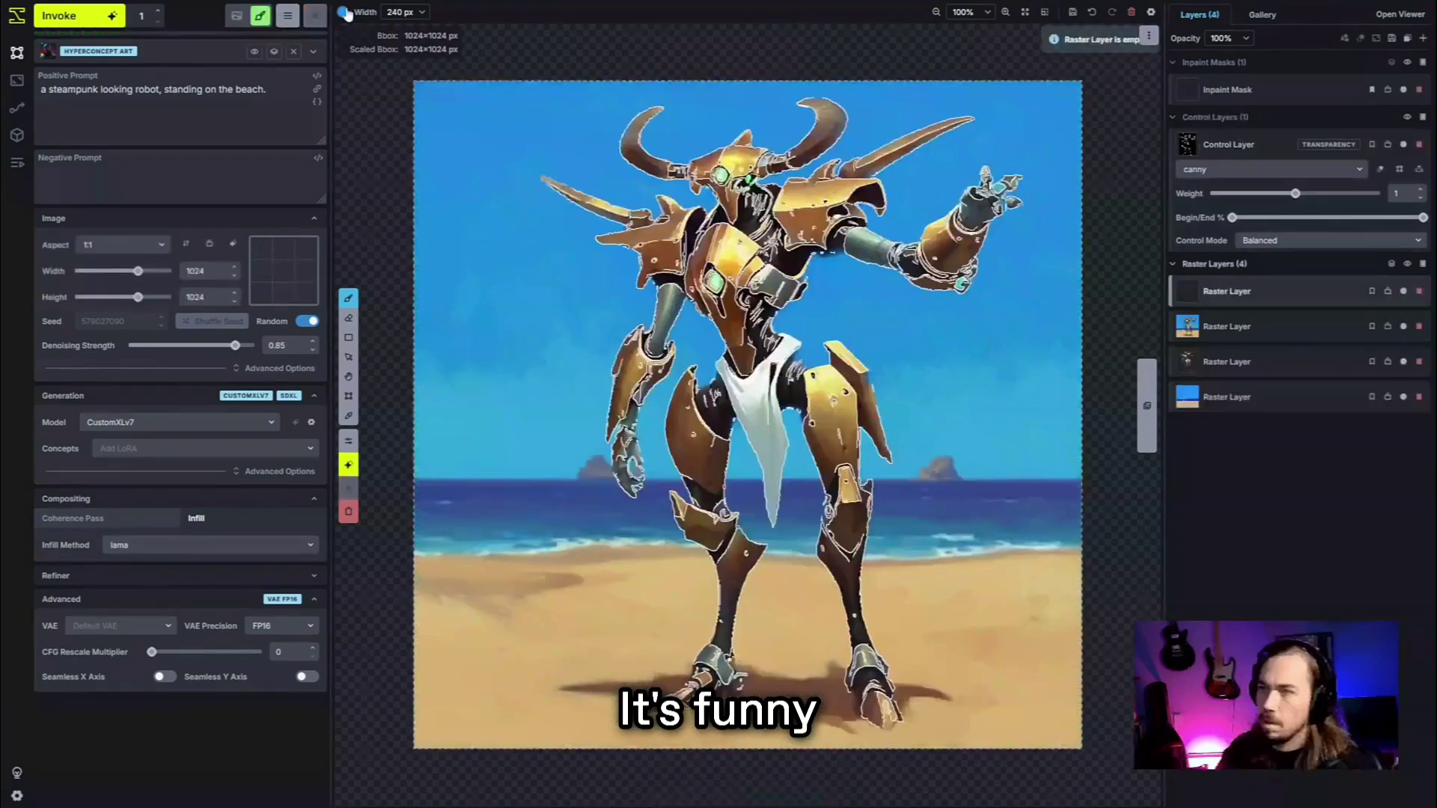
Step: Switch the brush to black and sketch a glass outline above the robot's raised hand
left_click(343, 12)
left_click_drag(386, 71, 379, 125)
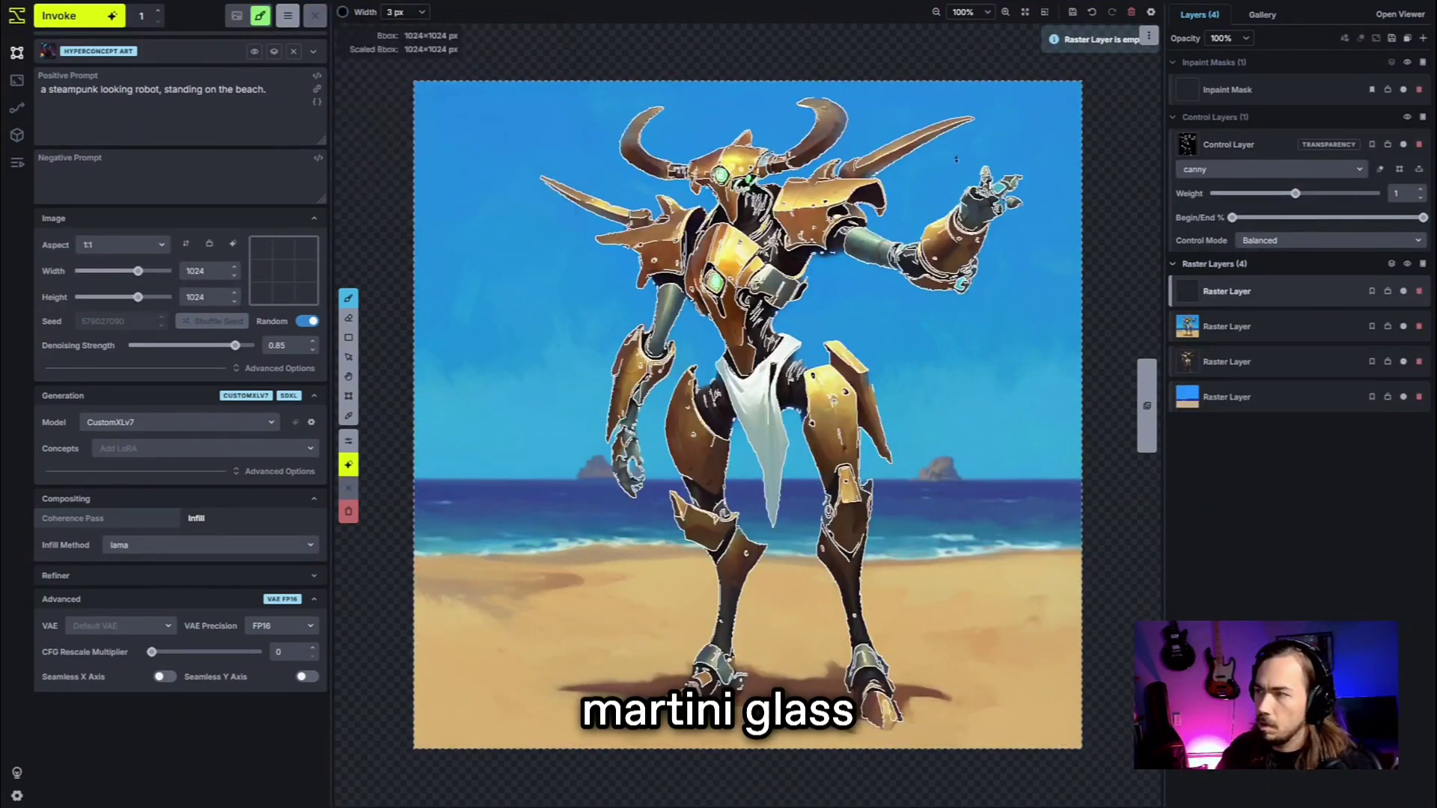
left_click_drag(956, 157, 969, 182)
key("ctrl+z")
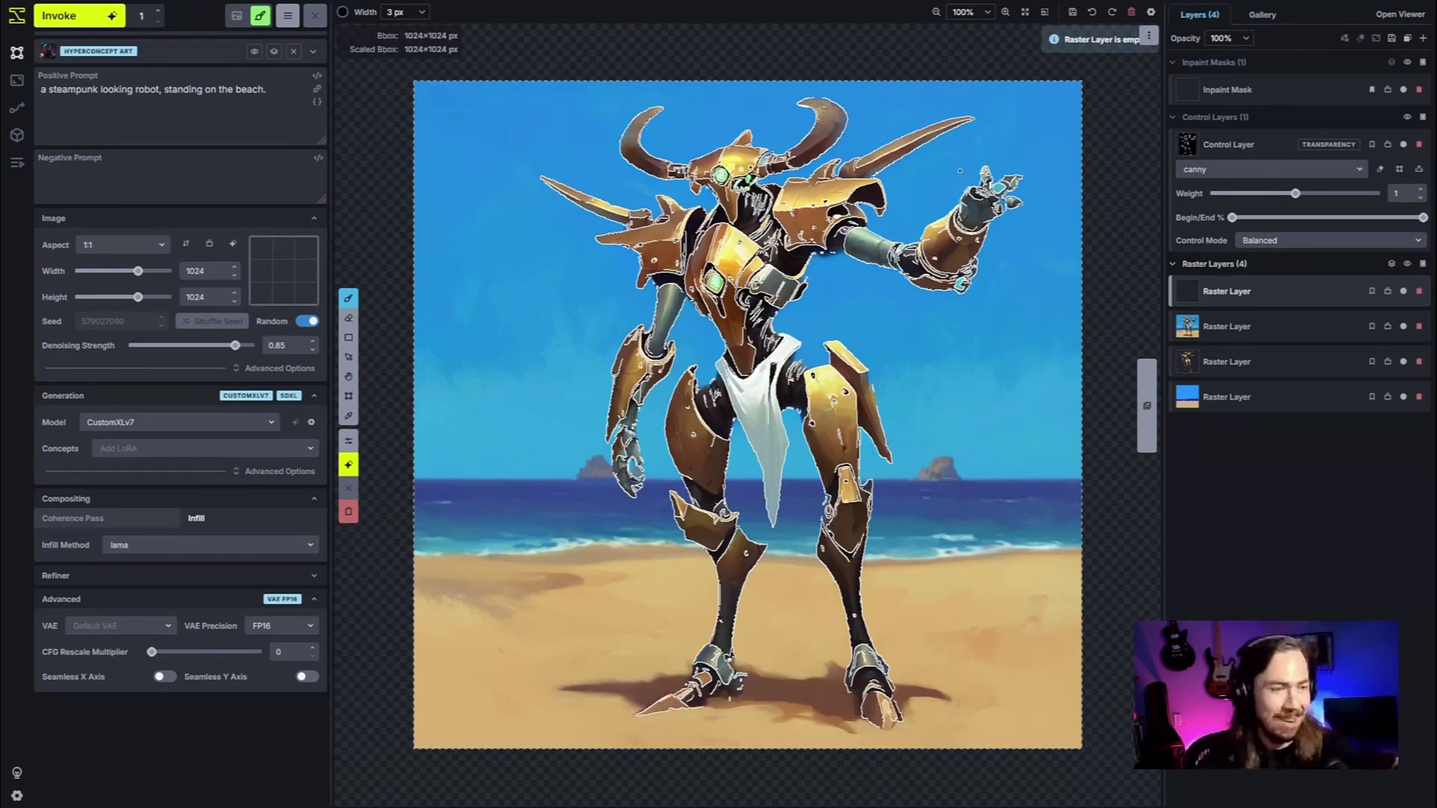
left_click_drag(958, 152, 988, 178)
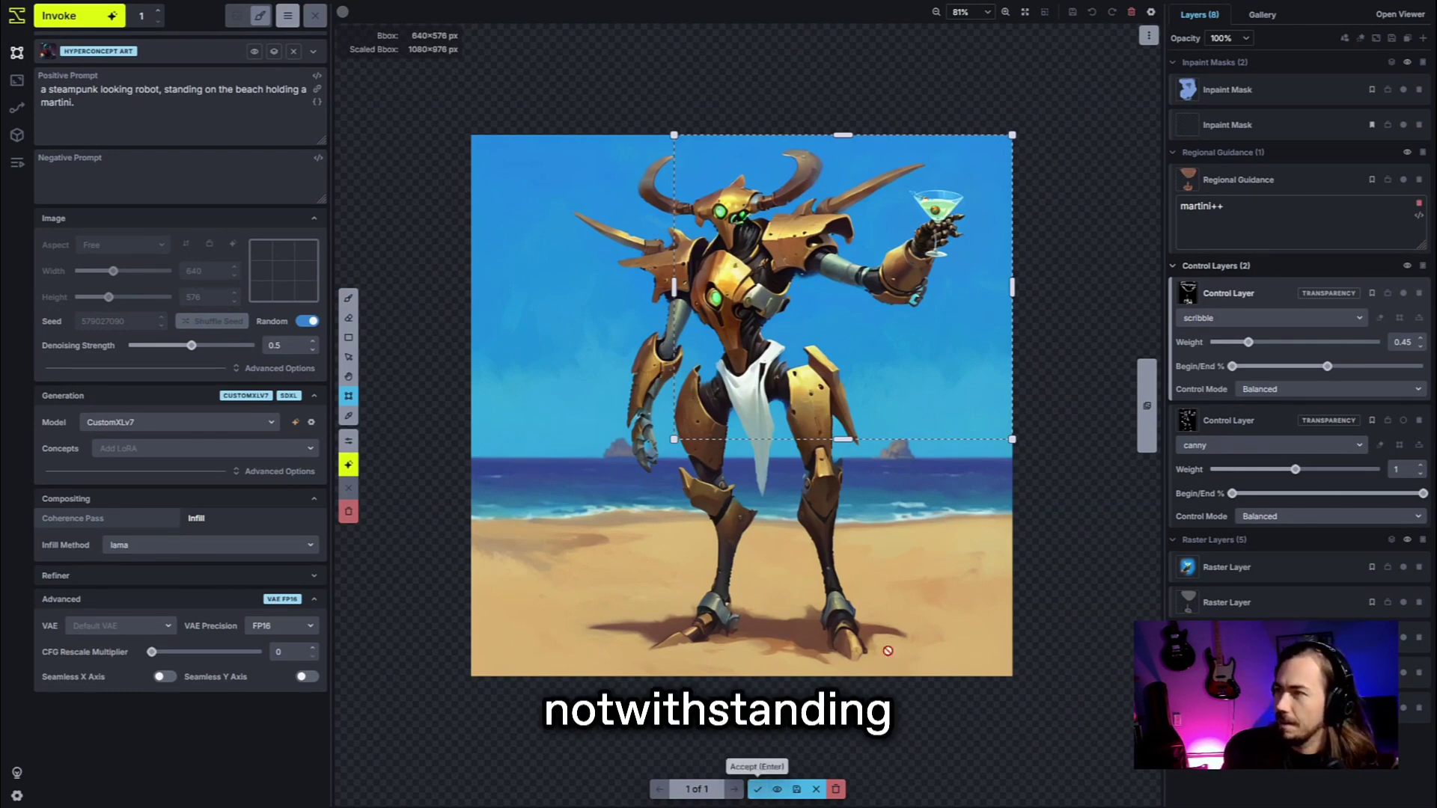
Step: Accept the martini result, clear the inpaint mask, and stretch the bbox to 1024×1024
left_click(758, 790)
left_click(1256, 131)
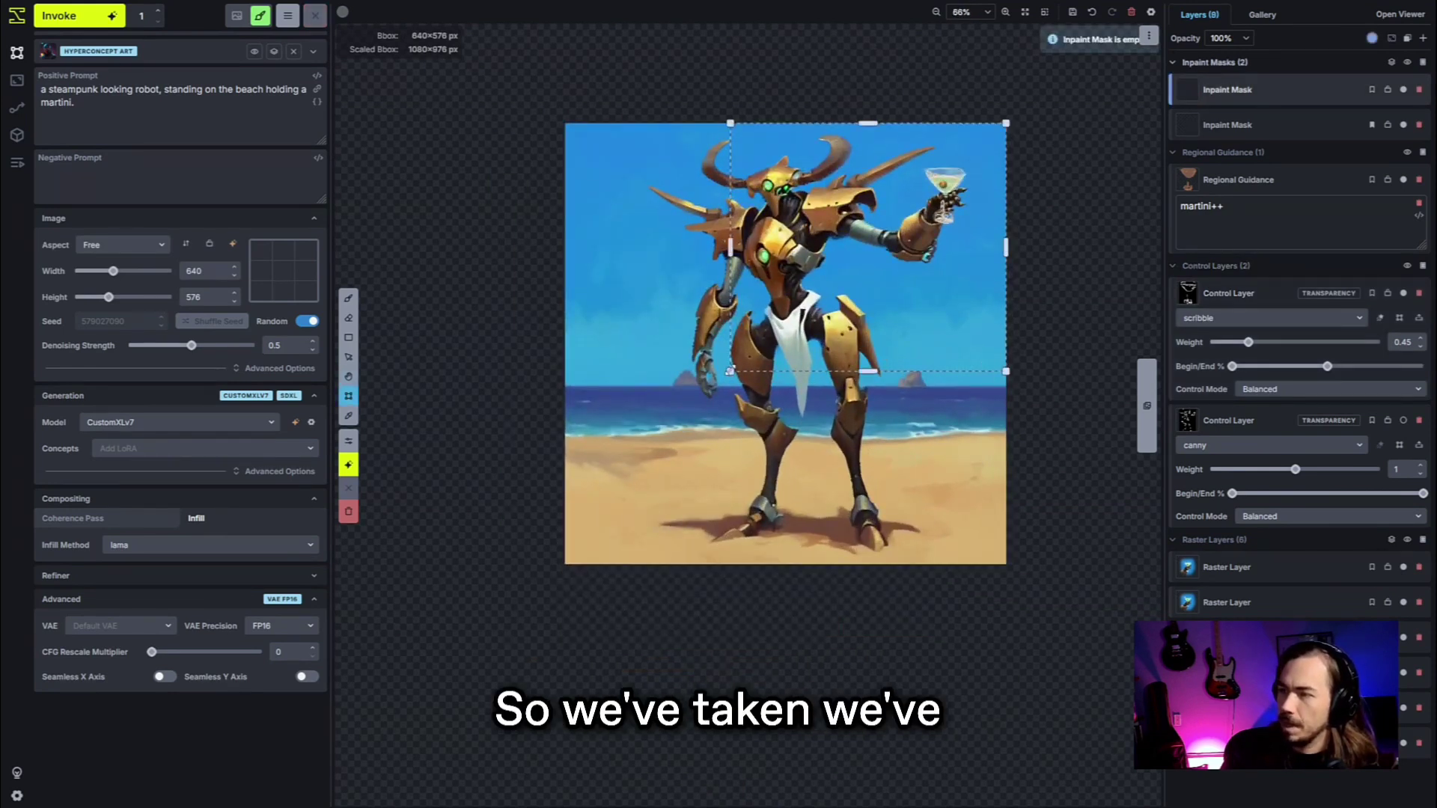
left_click_drag(730, 371, 565, 564)
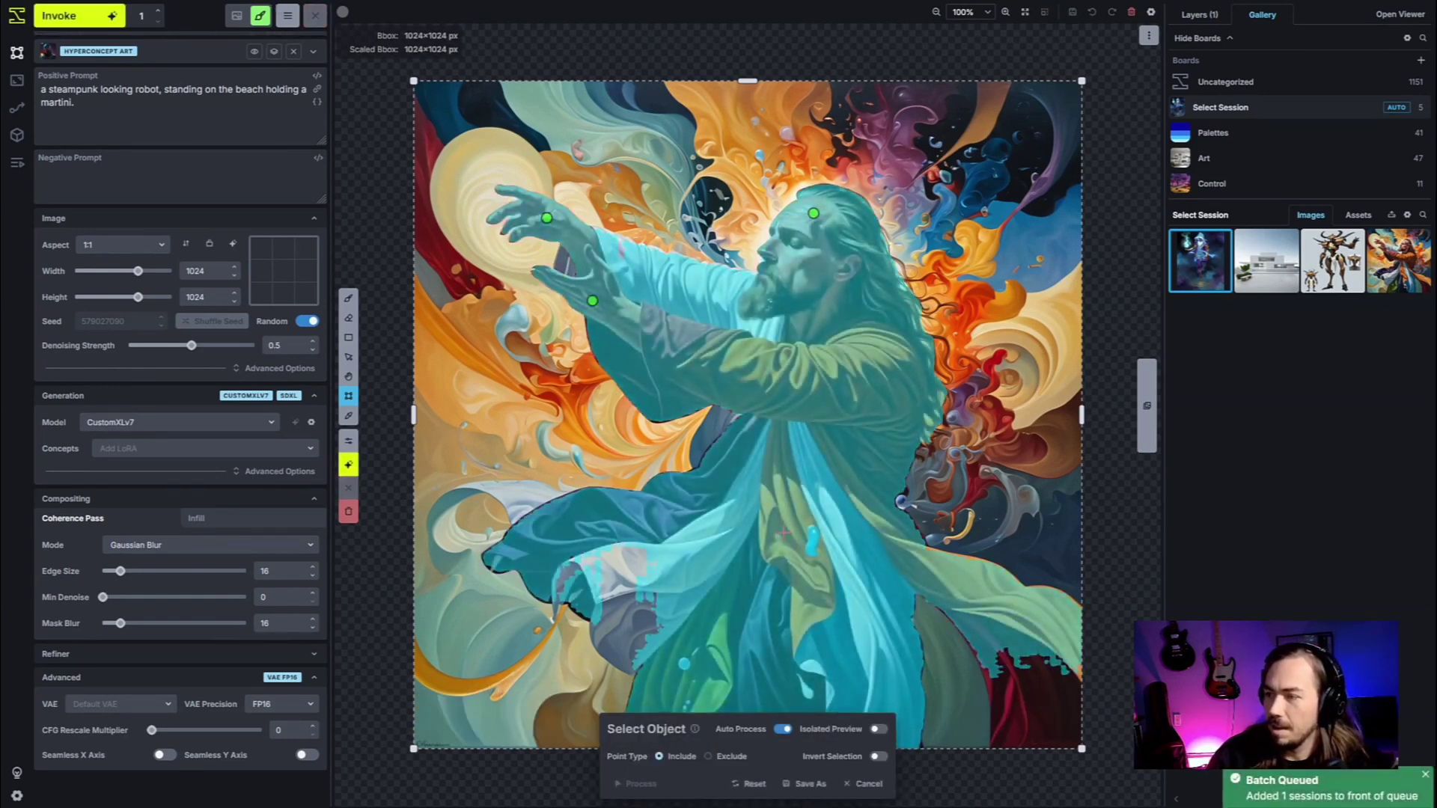
Step: Add an include point at the figure's lower right, check its face, and save the selection as an inpaint mask
left_click(1042, 700)
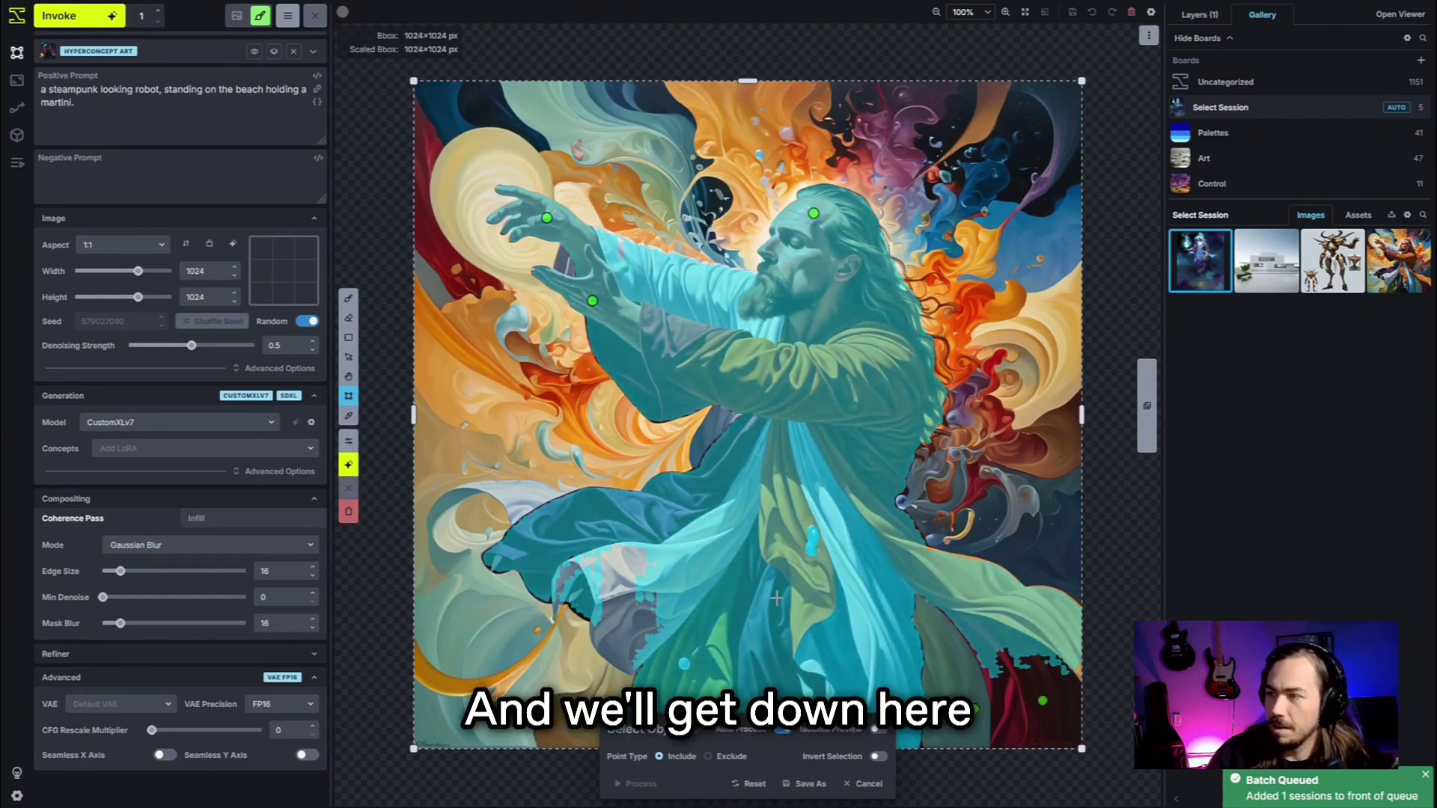
scroll(747, 541, "up", 5)
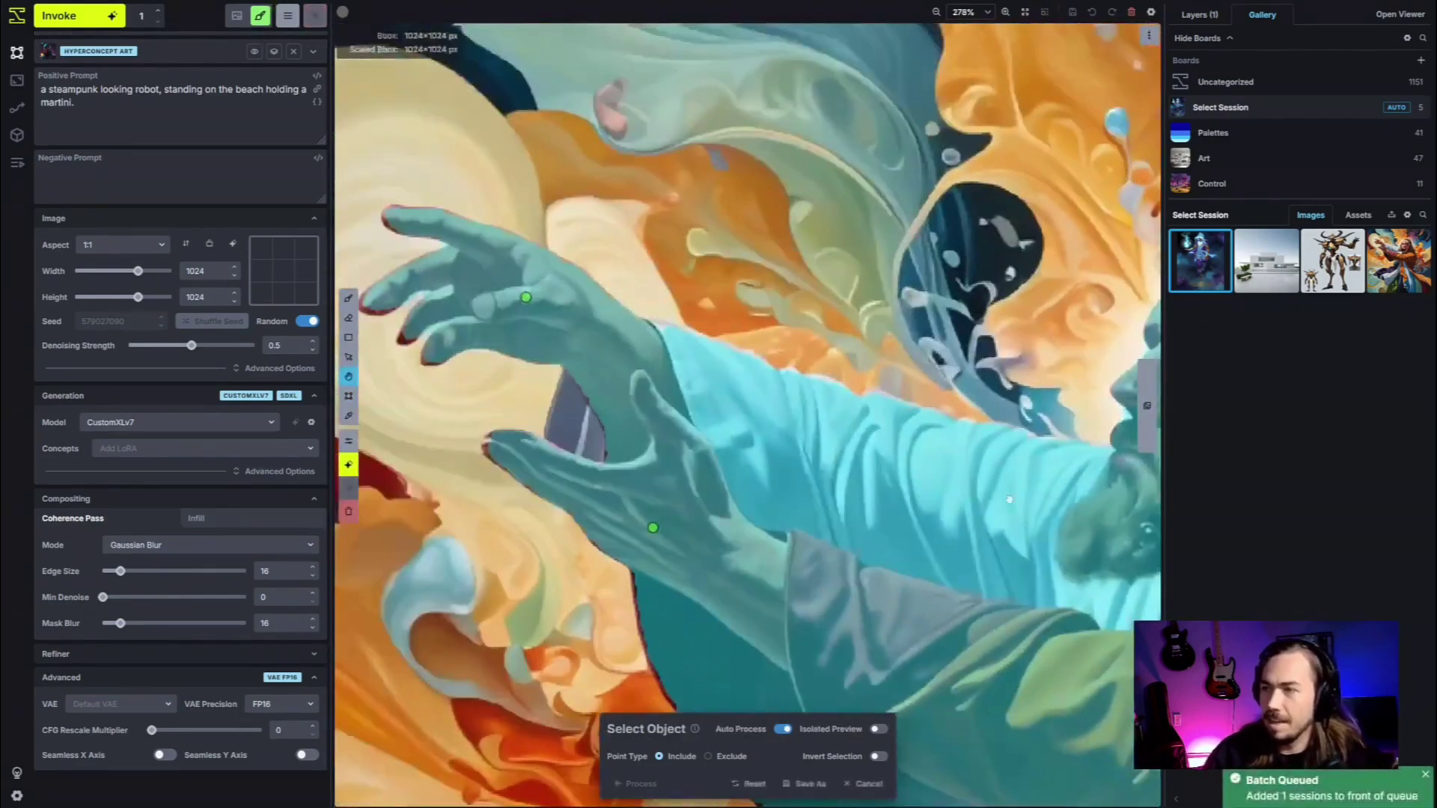
left_click_drag(1008, 499, 744, 421)
scroll(745, 421, "down", 4)
left_click(811, 784)
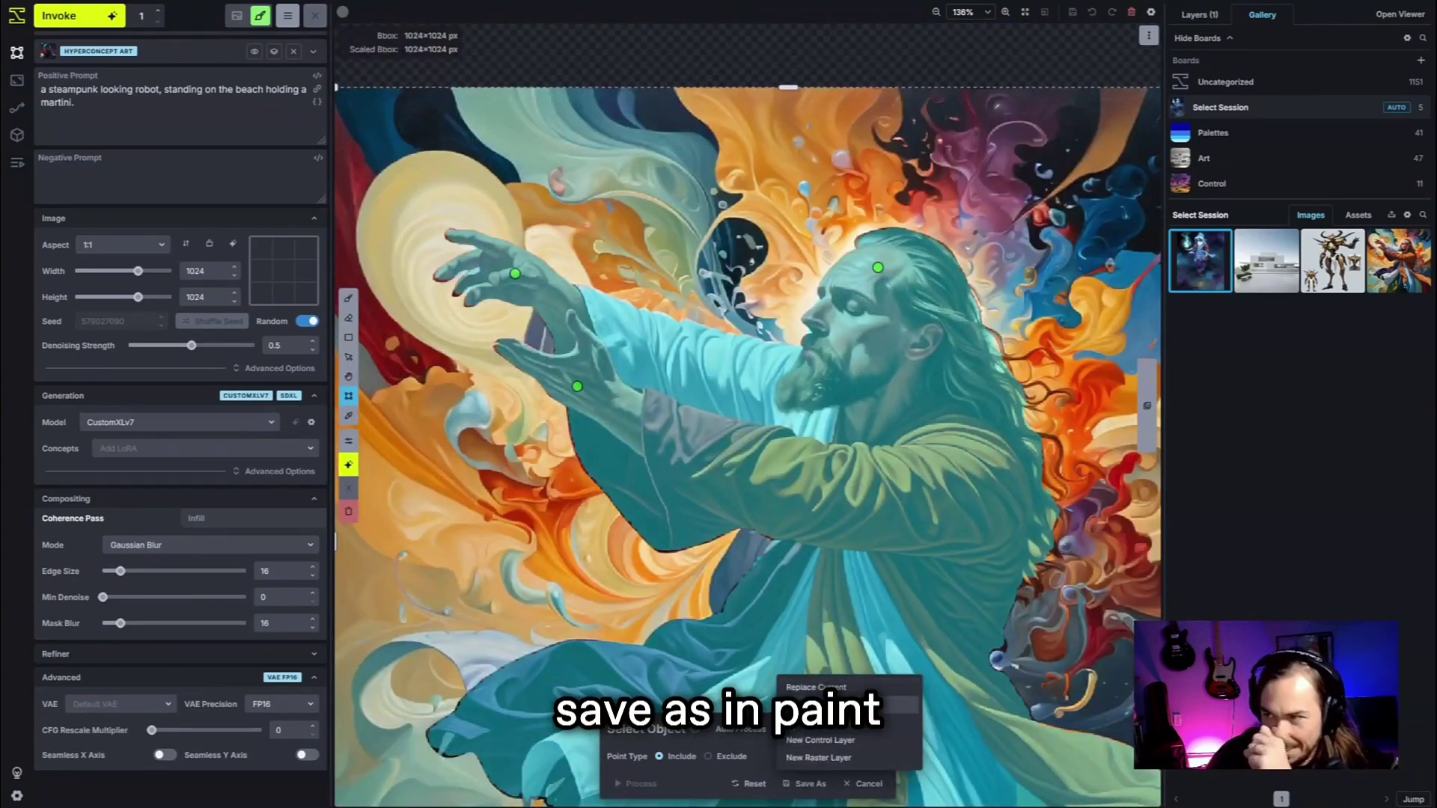
left_click(831, 720)
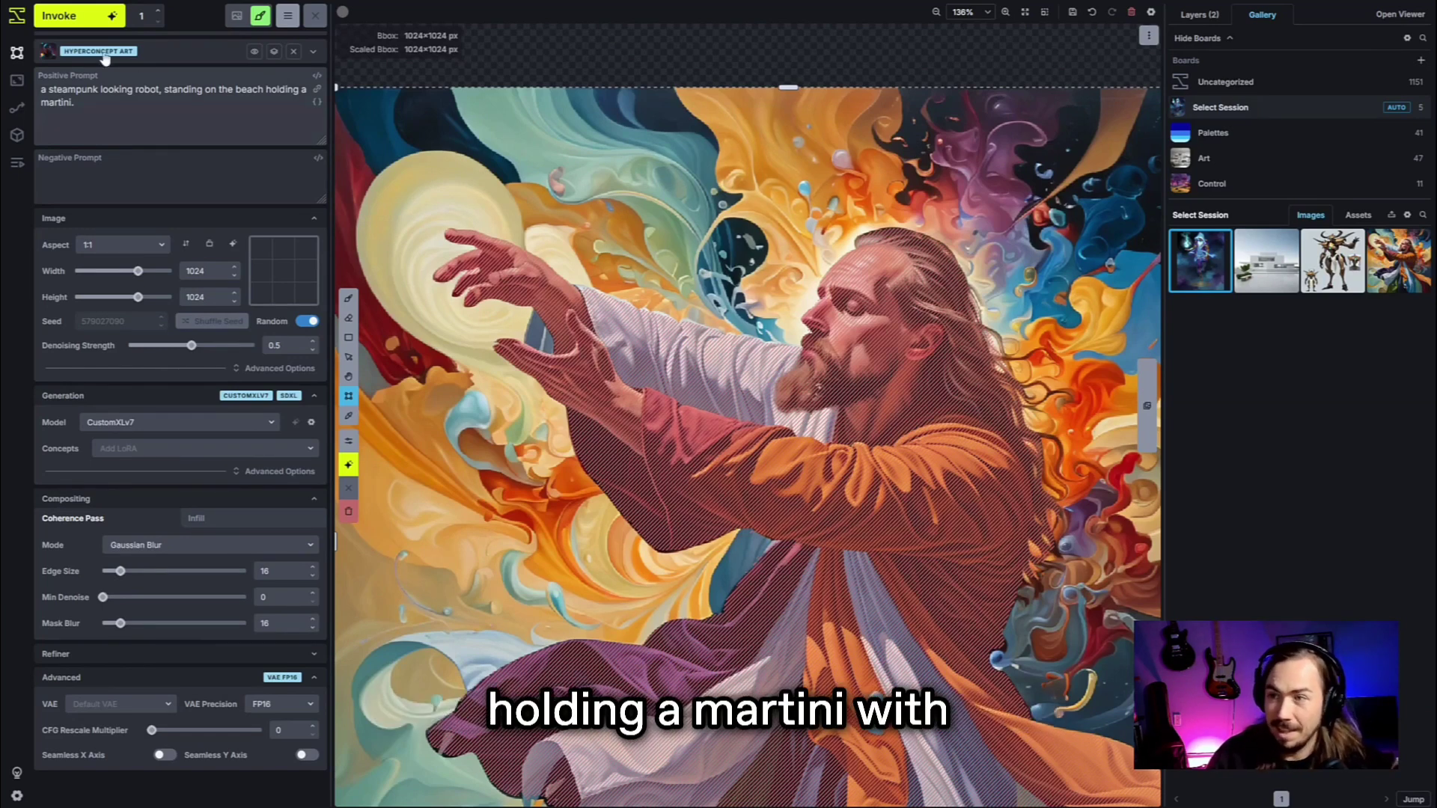
Step: Generate a new figure inside the mask and compare it with the original painting
left_click(75, 16)
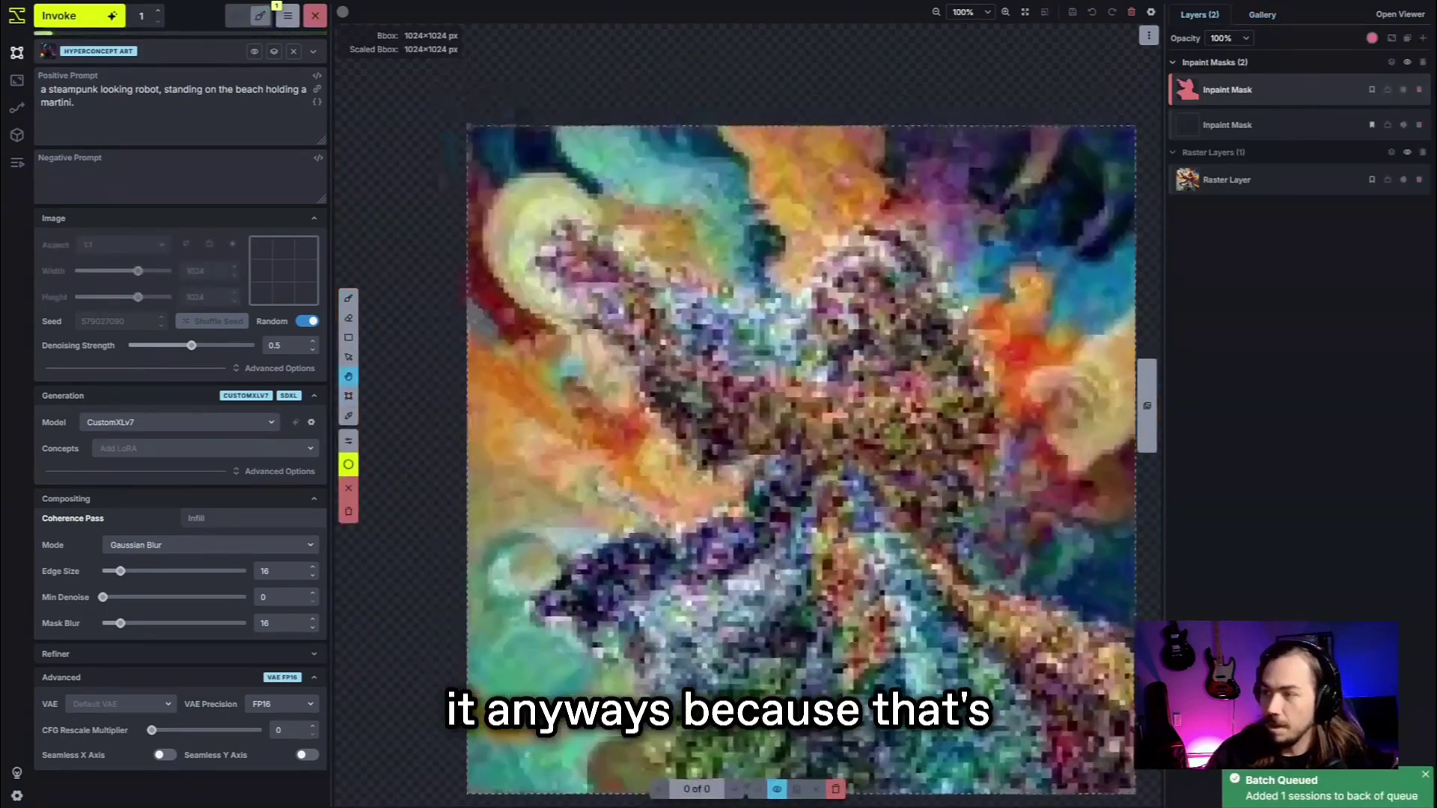
scroll(966, 307, "up", 1)
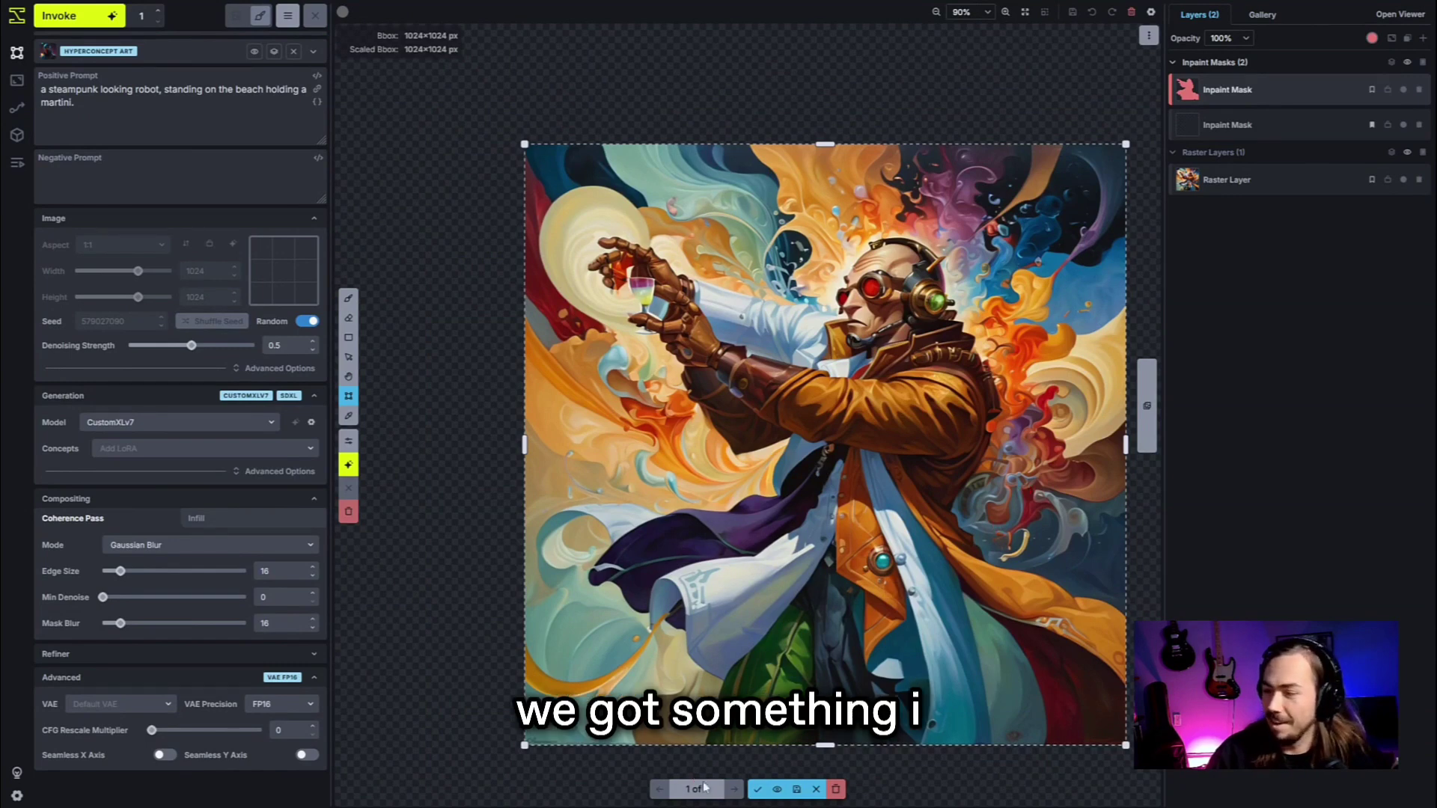
left_click(778, 791)
left_click(778, 790)
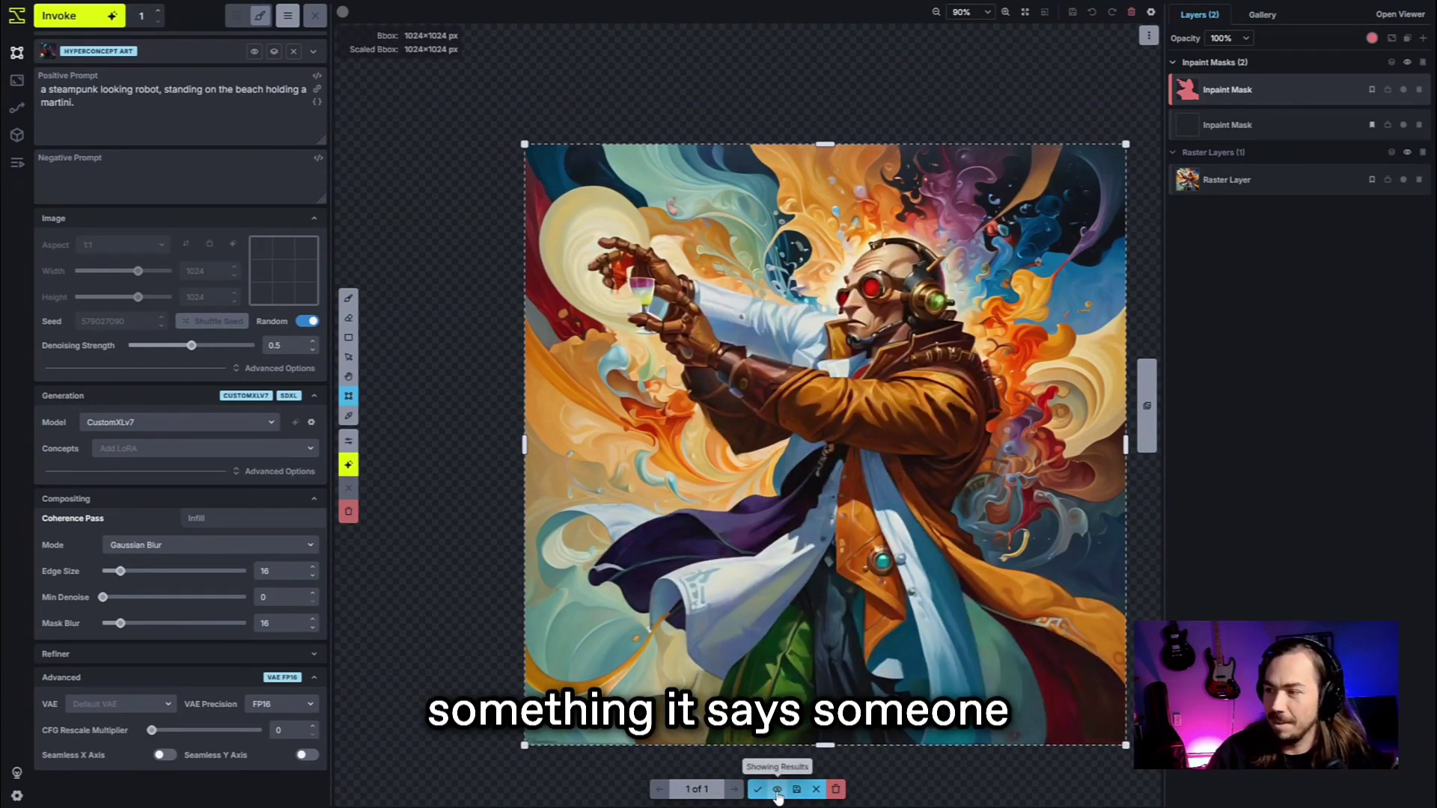
Step: Raise denoising strength to 0.75, regenerate the steampunk robot, and compare it with the original
left_click(222, 345)
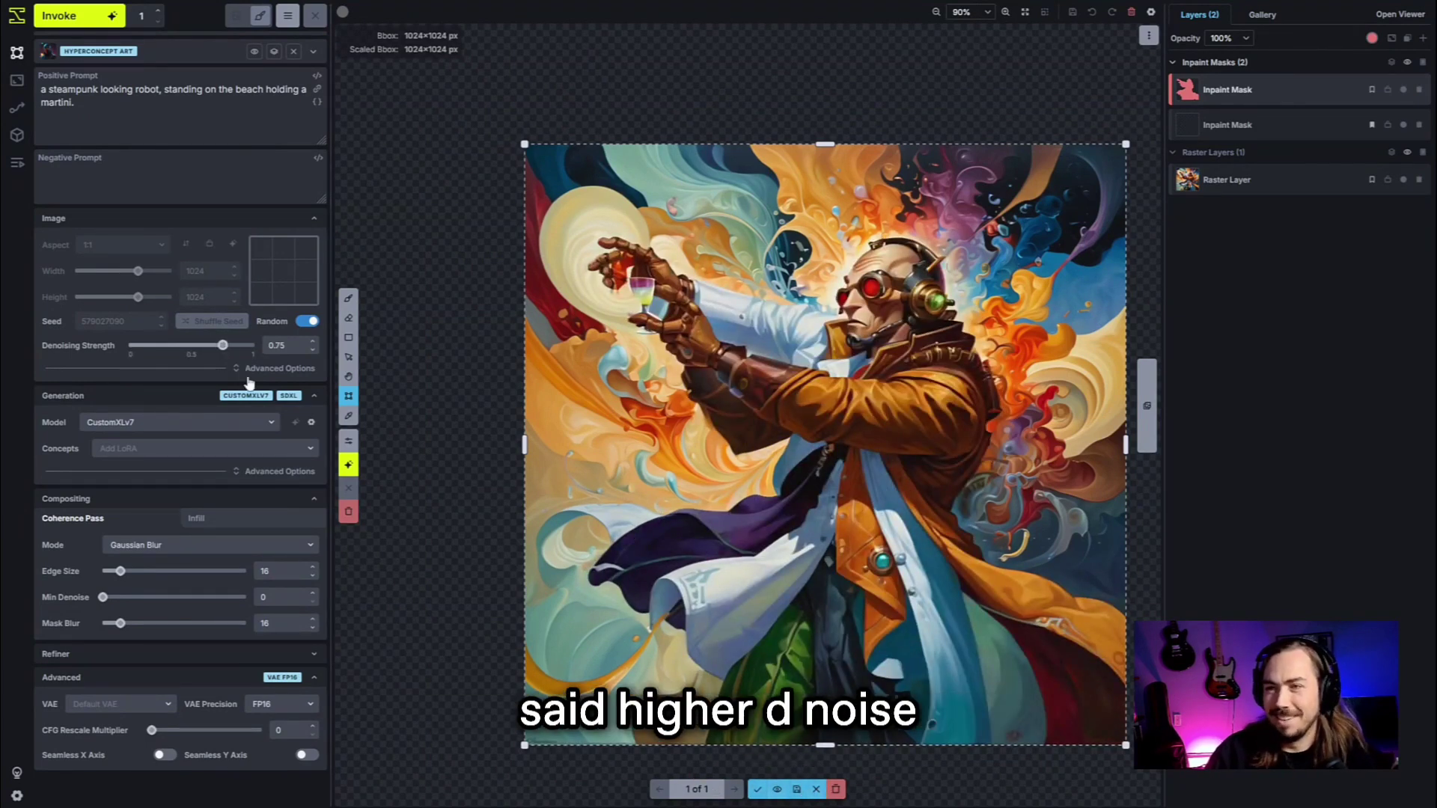
key("ctrl+Return")
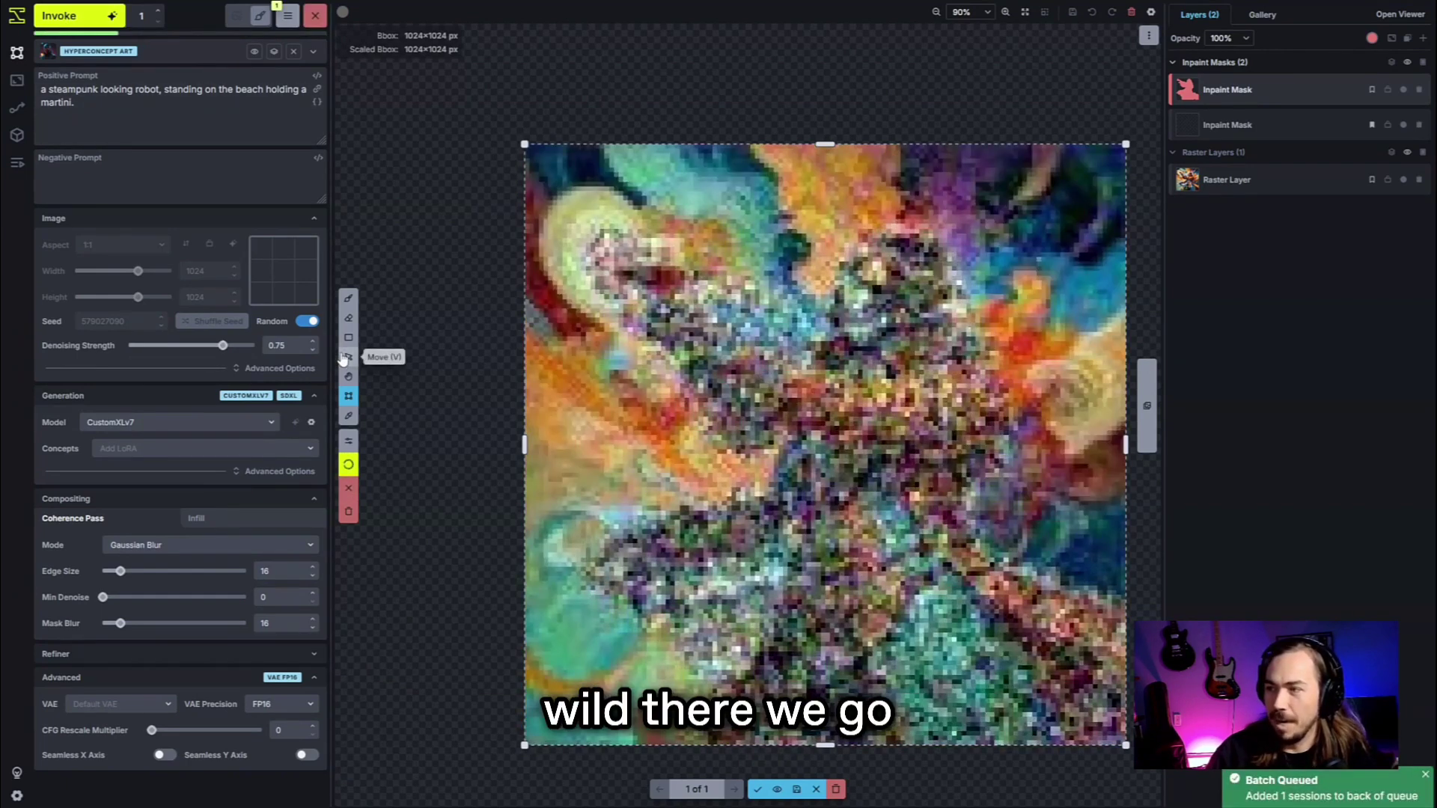
scroll(495, 404, "down", 1)
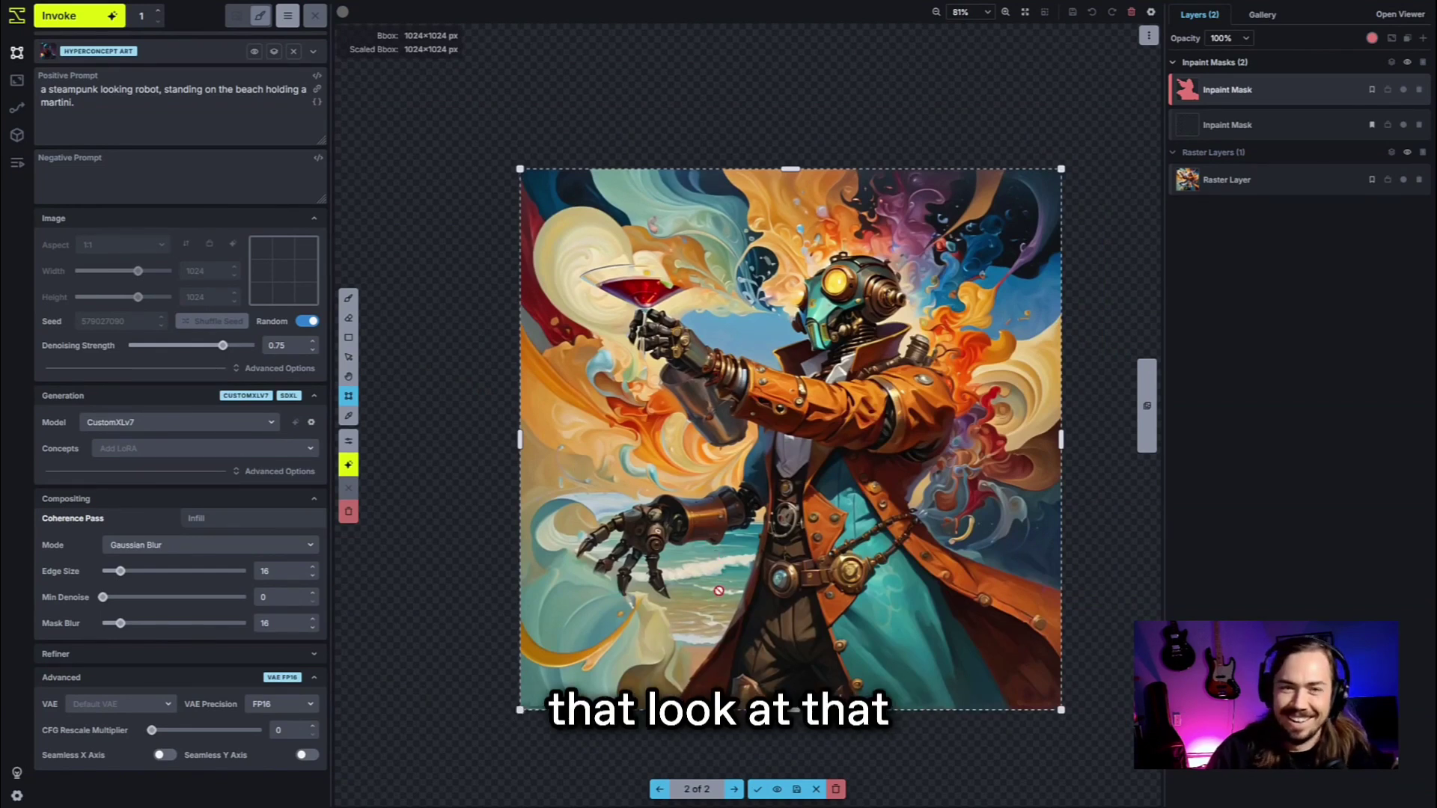
scroll(851, 613, "down", 3)
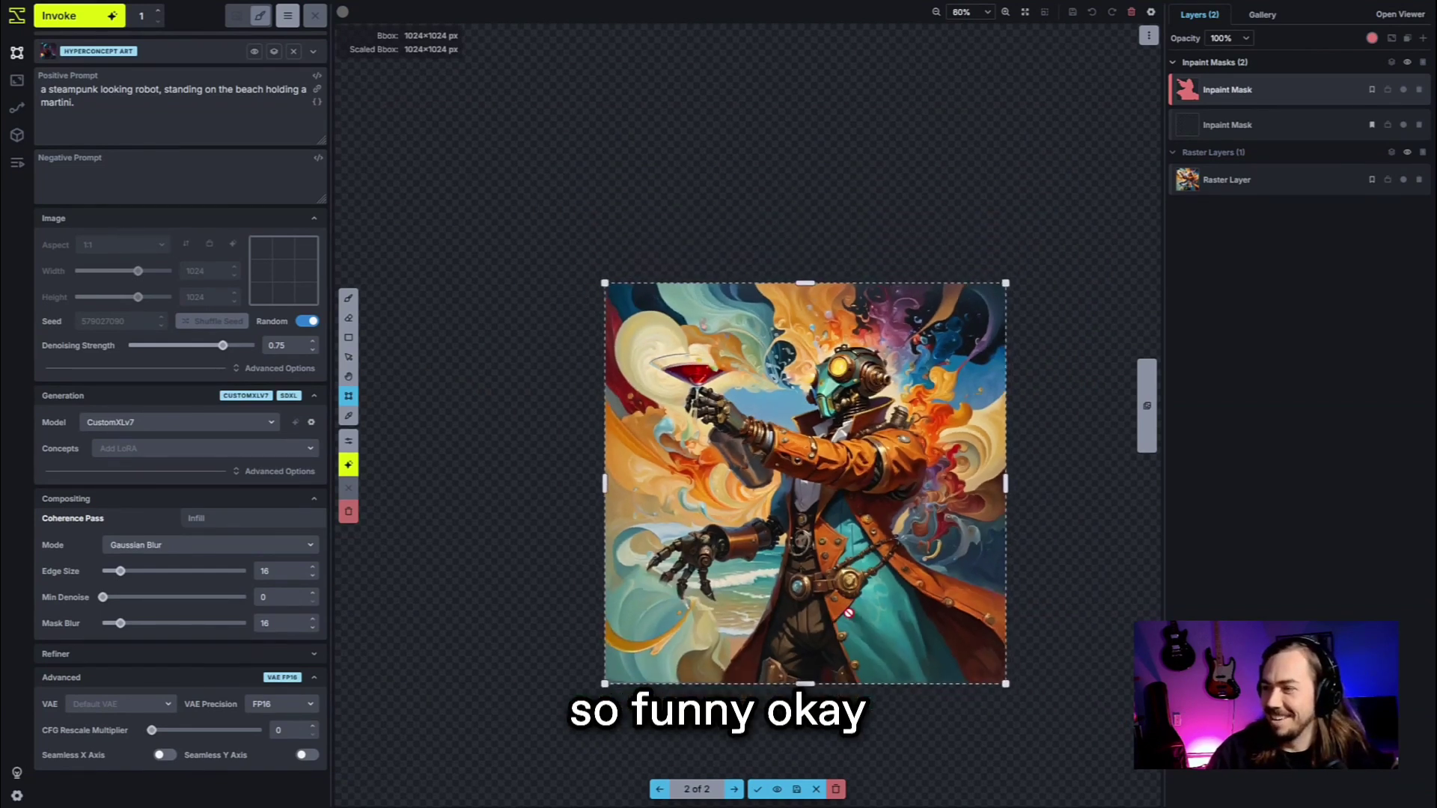
scroll(849, 613, "up", 3)
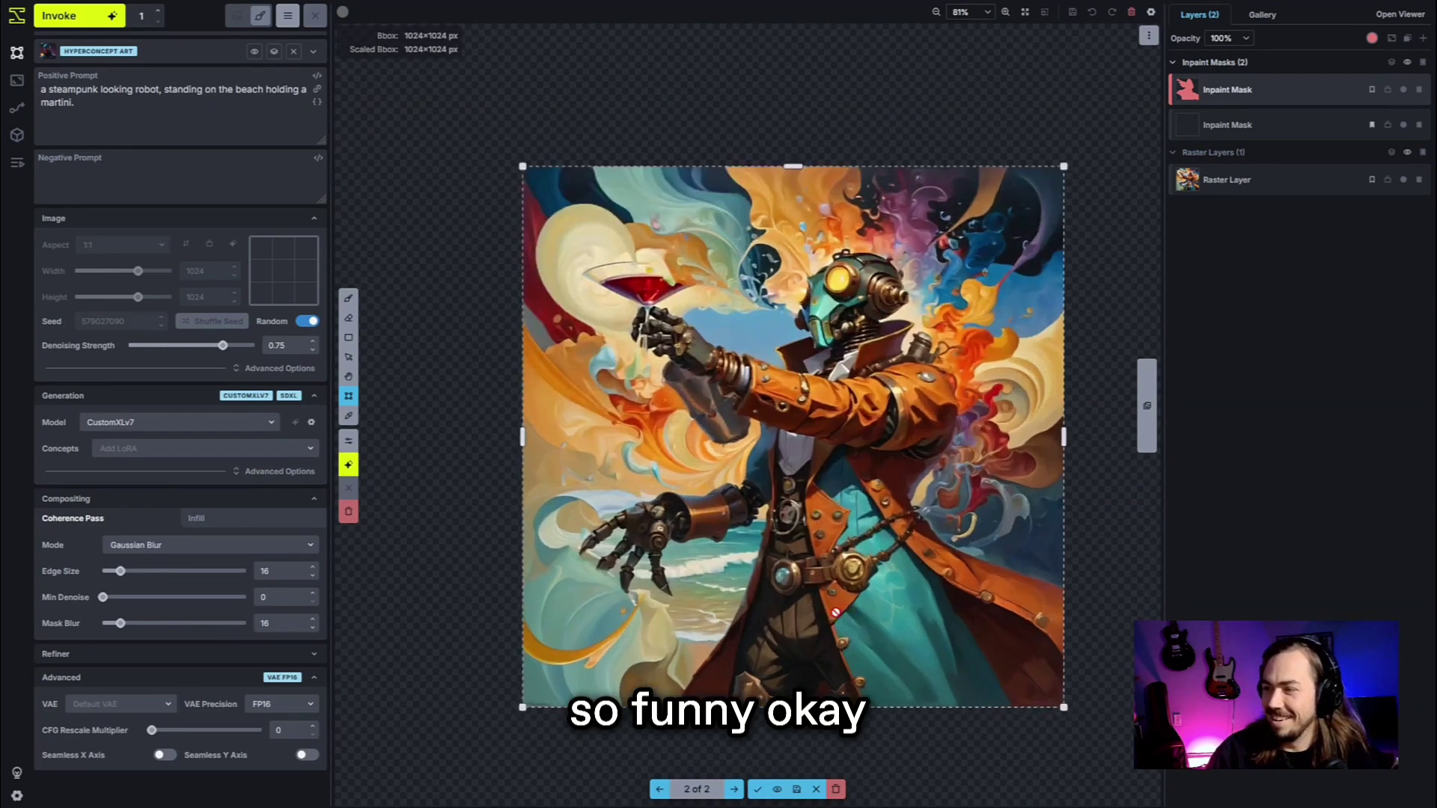
left_click(778, 789)
left_click(779, 790)
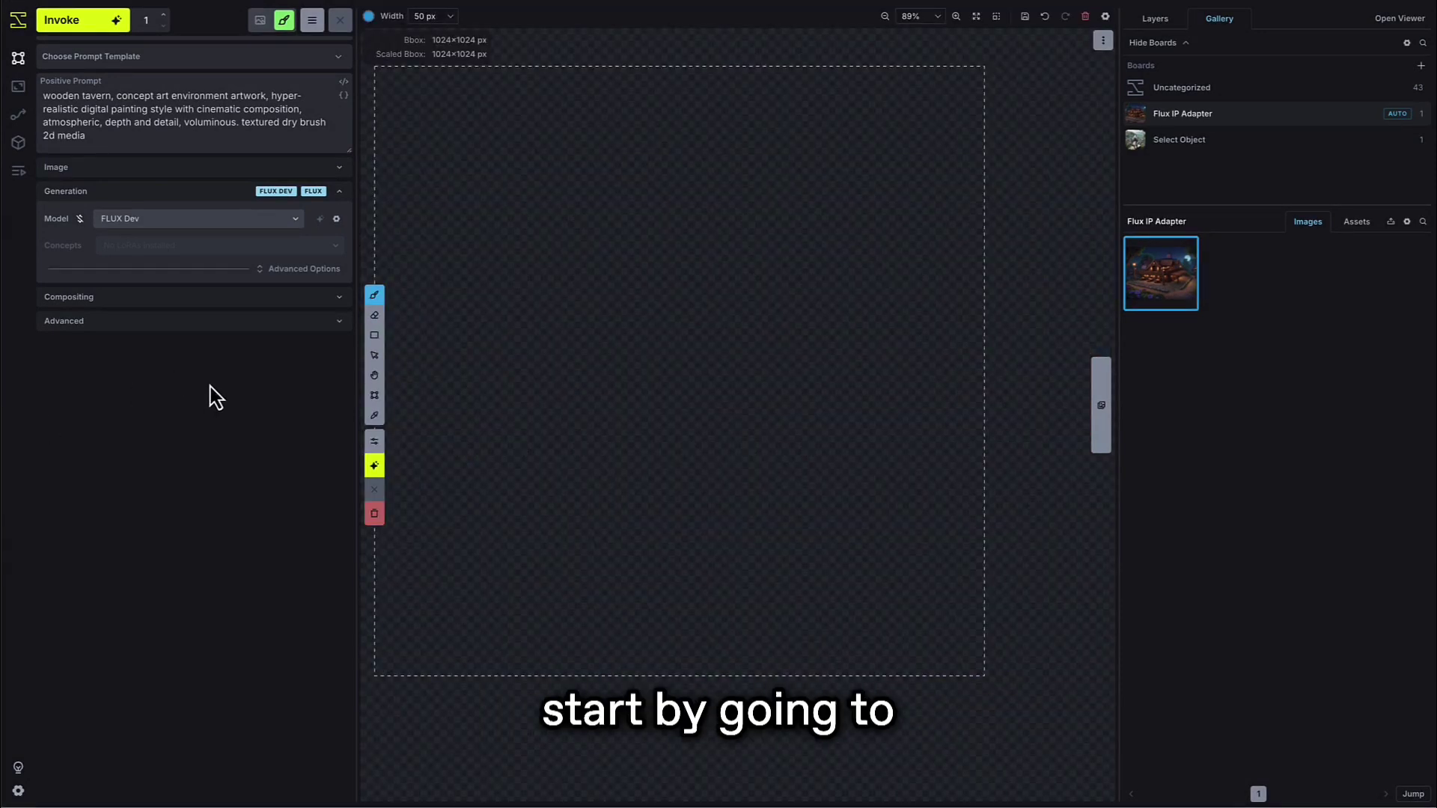
Step: Keep FLUX Dev as the model and add the tavern image as a global reference image
left_click(195, 220)
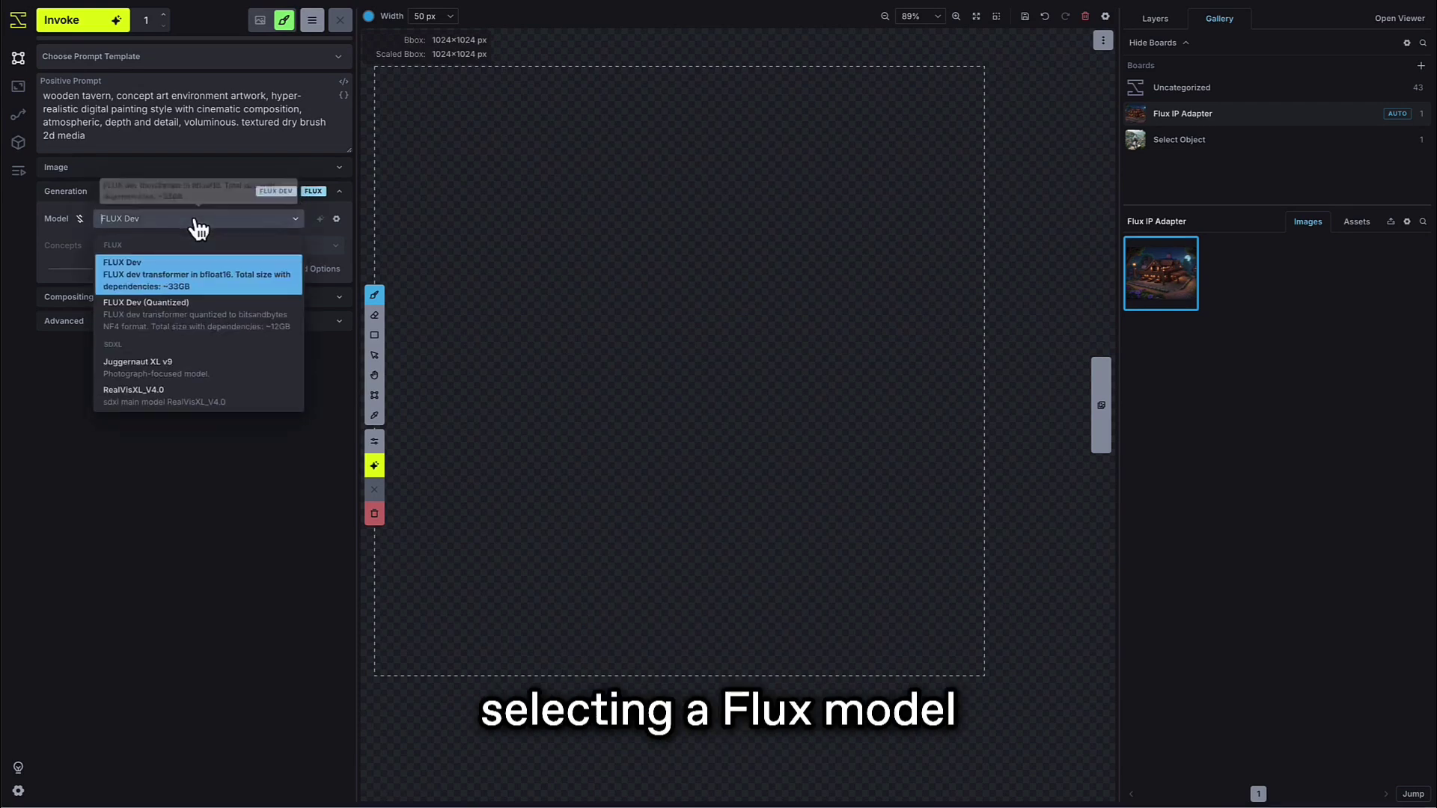
left_click(193, 276)
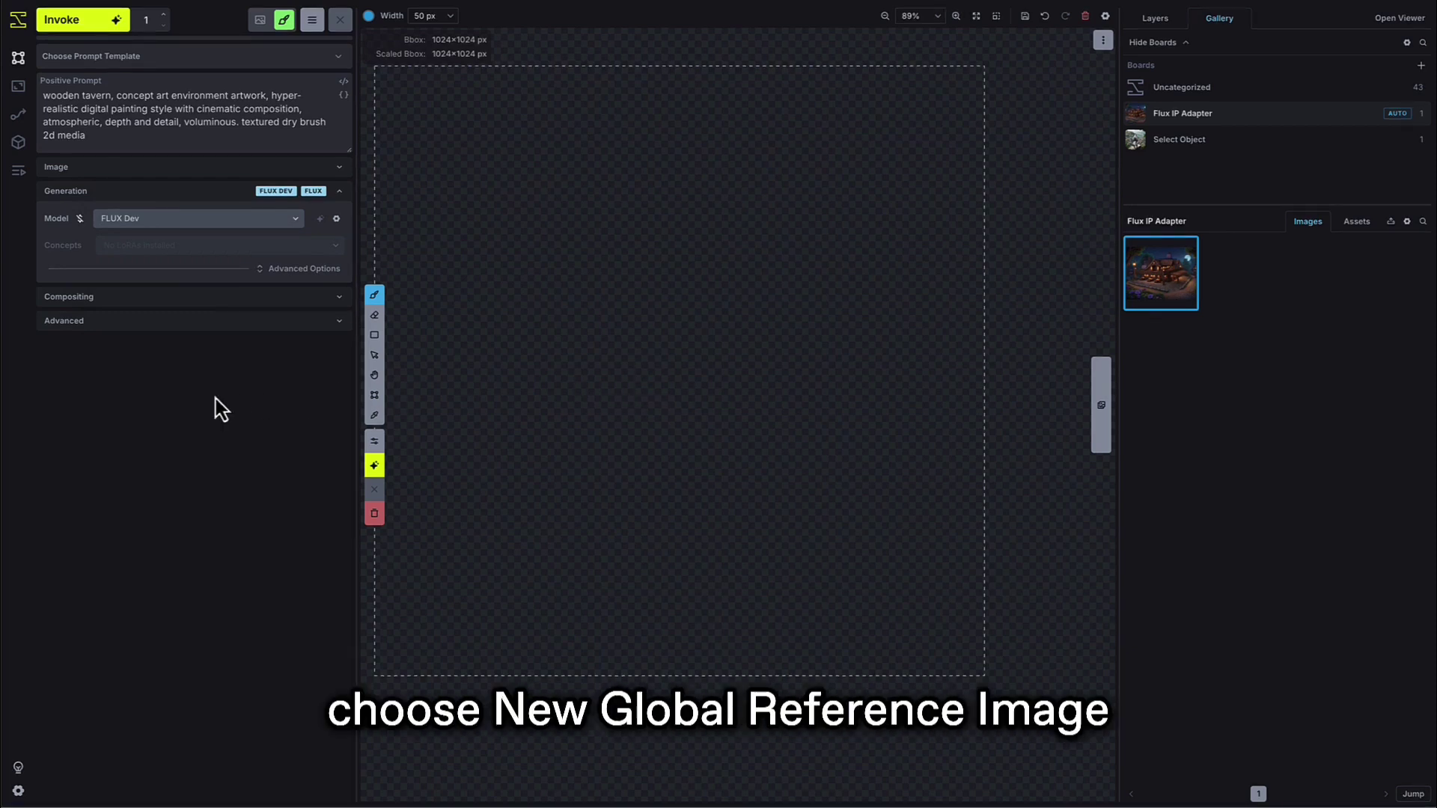
left_click_drag(1160, 273, 901, 581)
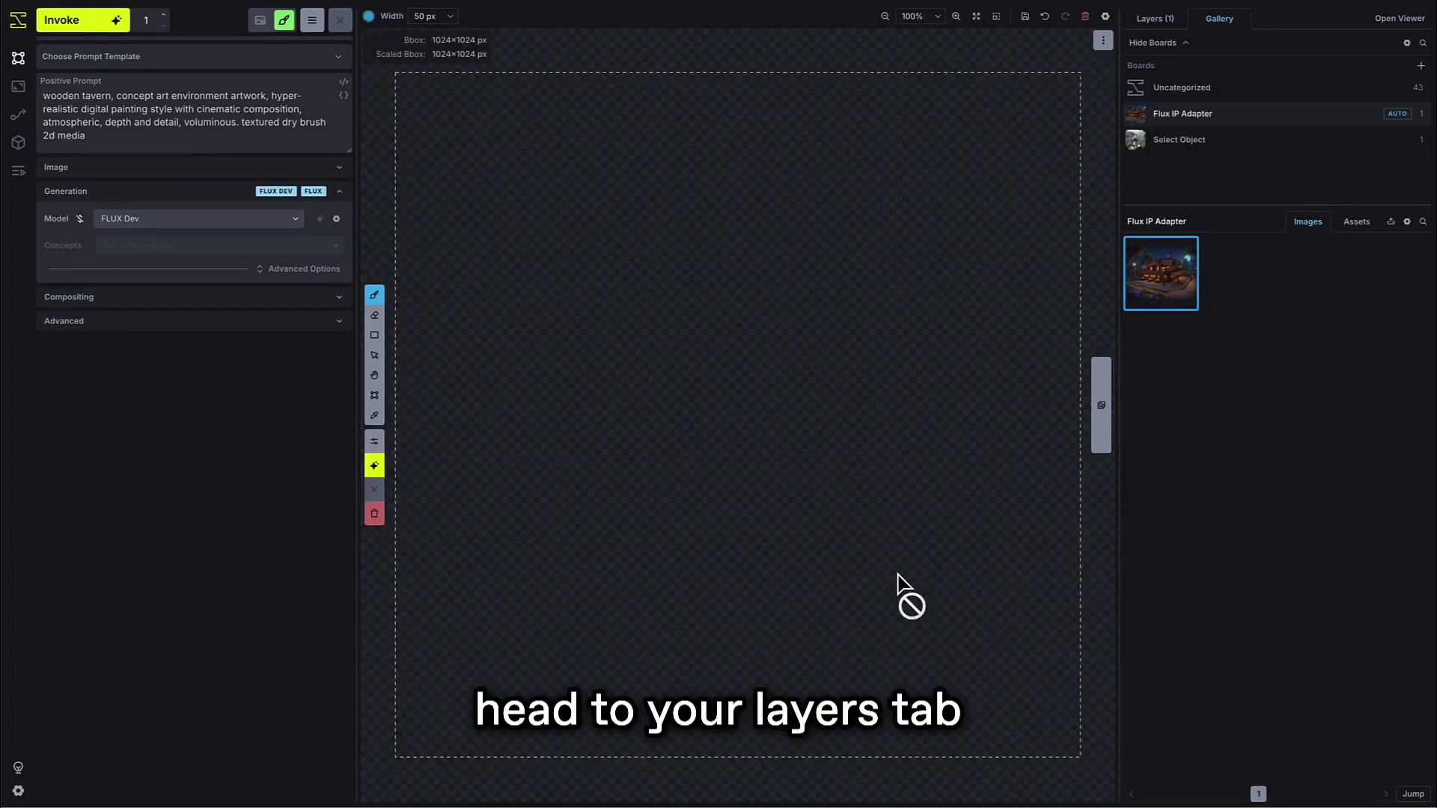
Step: Set the global reference image's model to Standard Reference (XLabs FLUX IP-Adapter)
left_click(1174, 19)
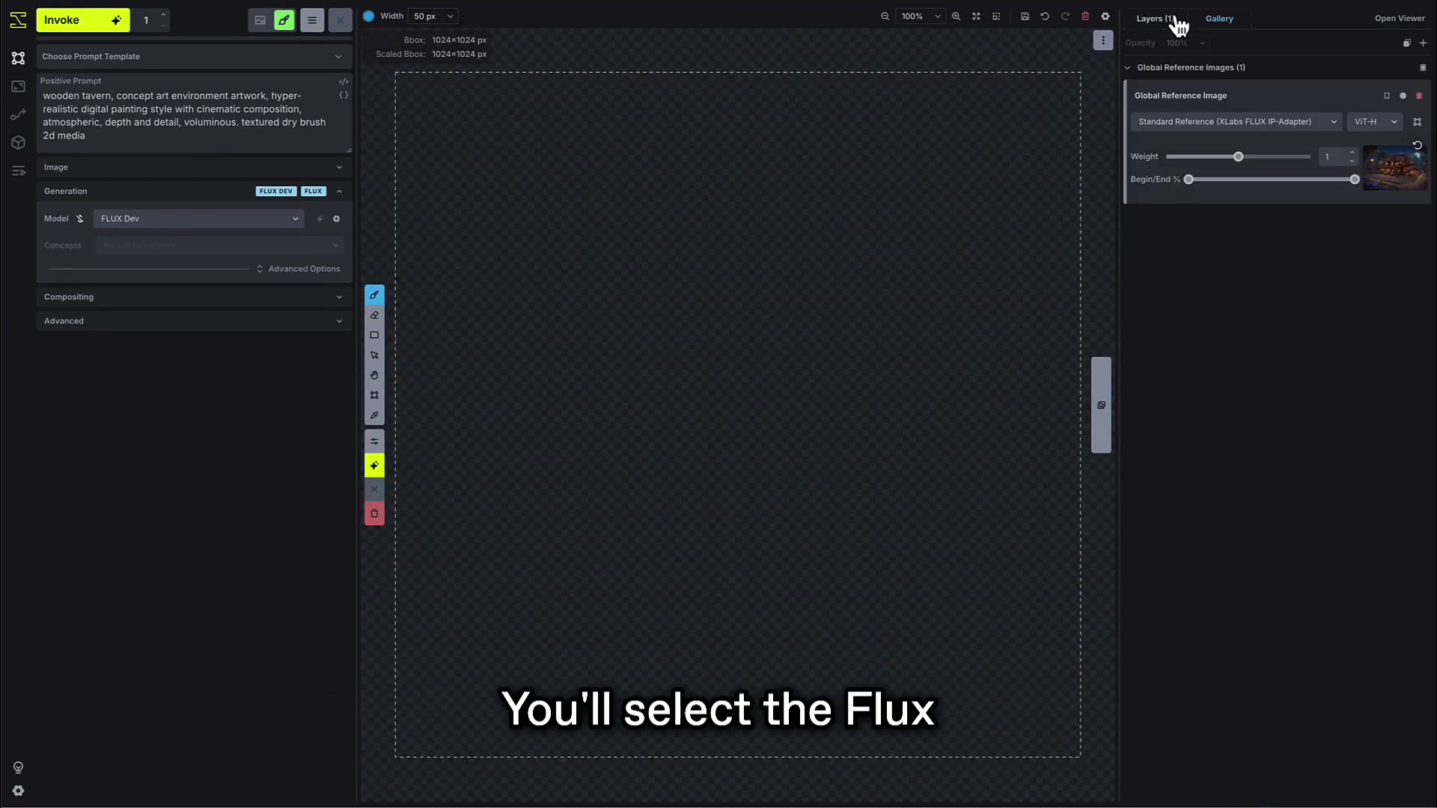
left_click(1244, 129)
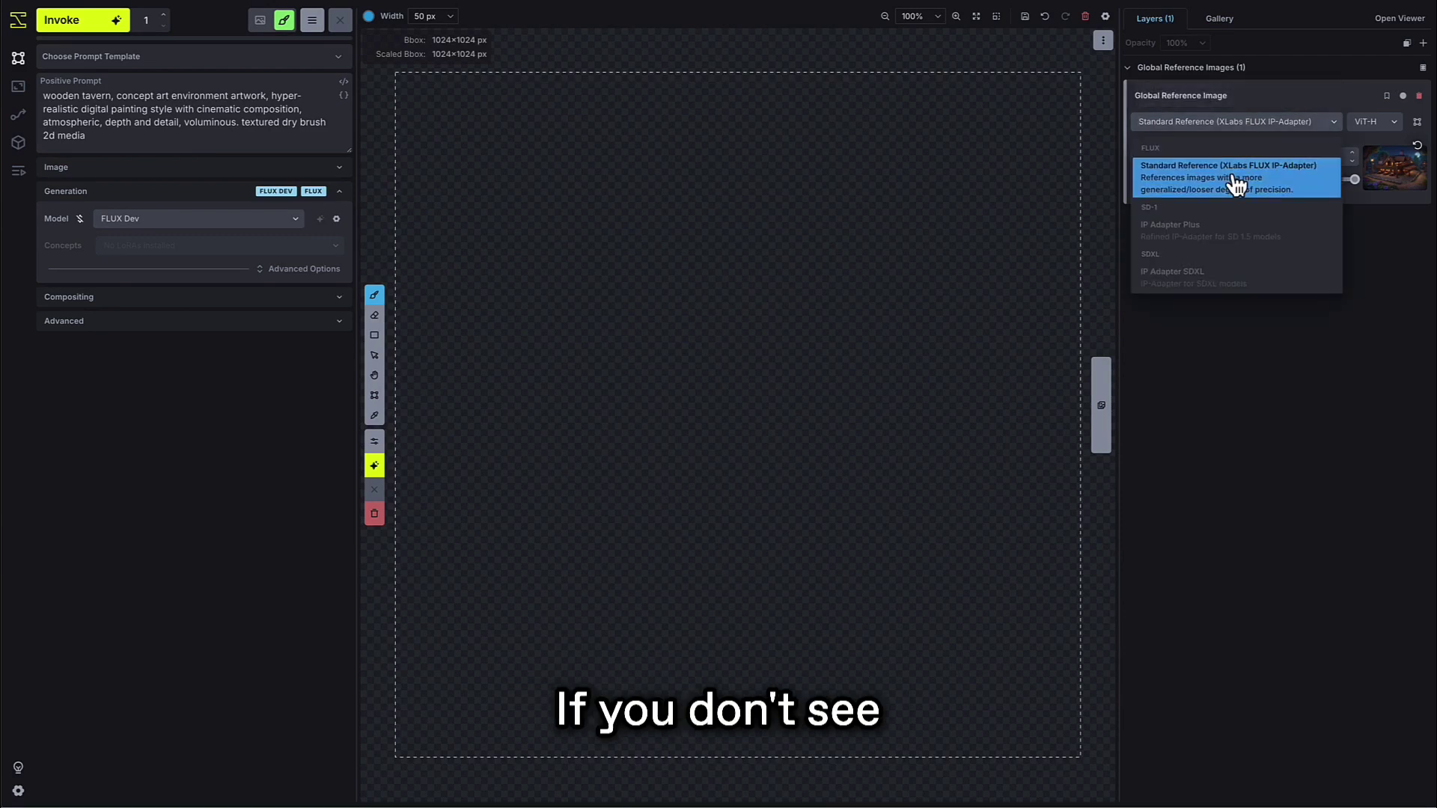
left_click(1237, 184)
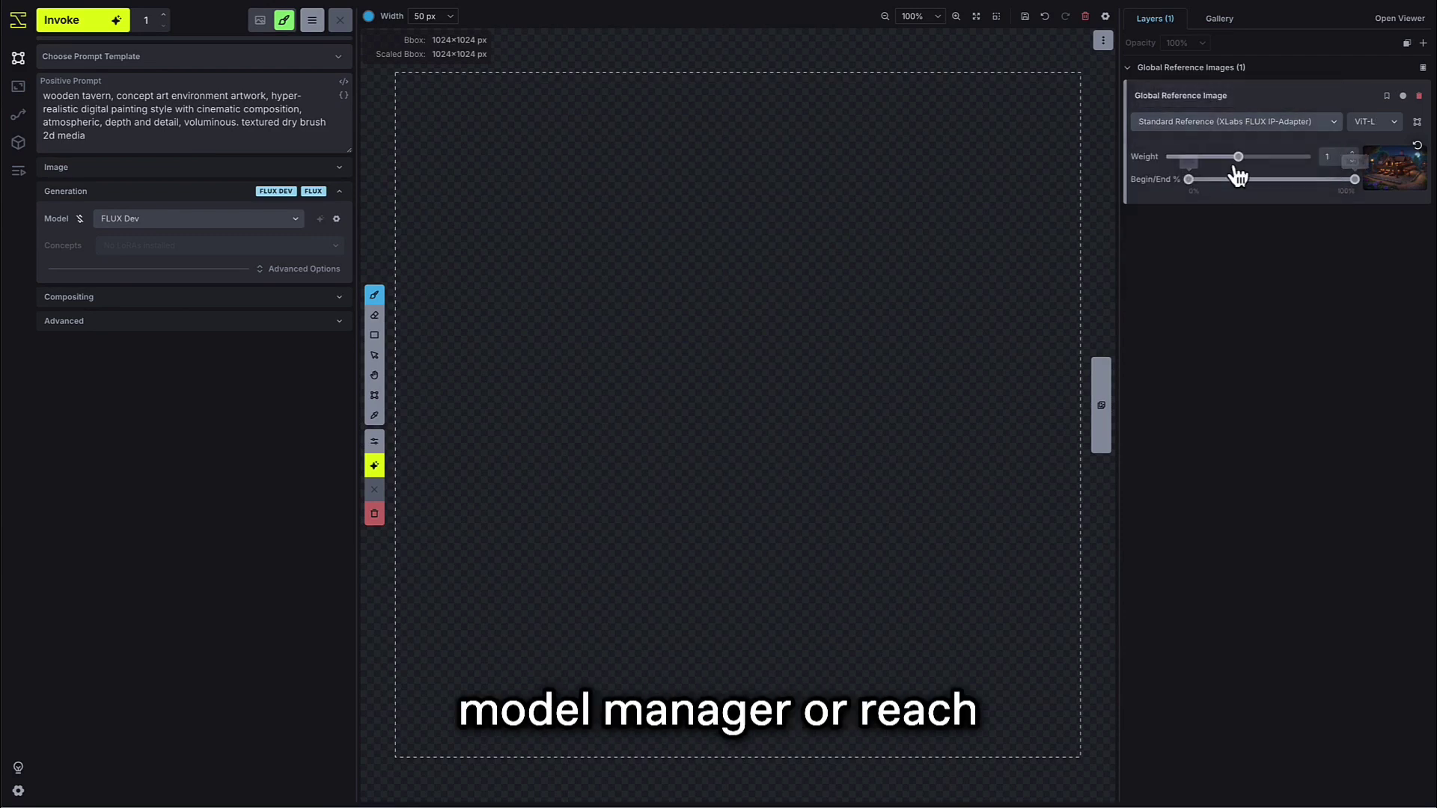